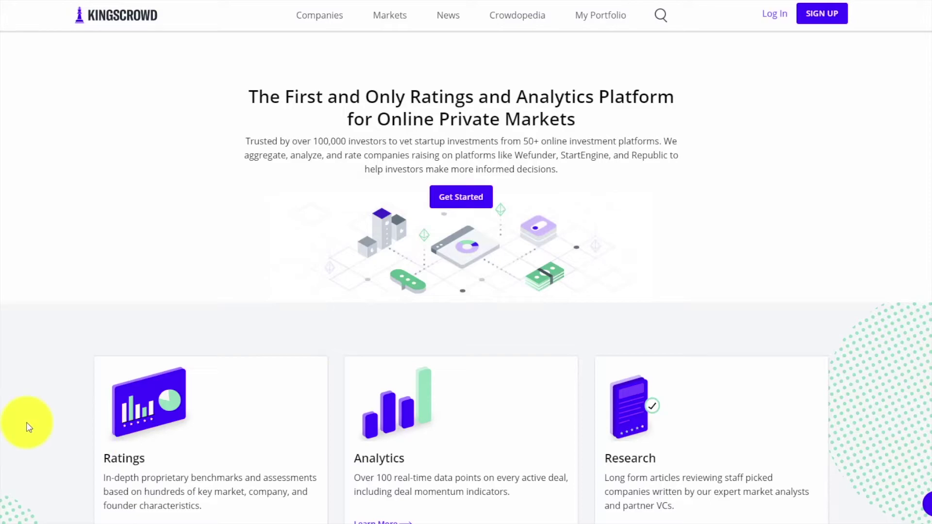
- Scroll down the home page to the Companies Closing Soon deal cards and News articles
scroll(153, 343, down, 13)
scroll(153, 343, down, 14)
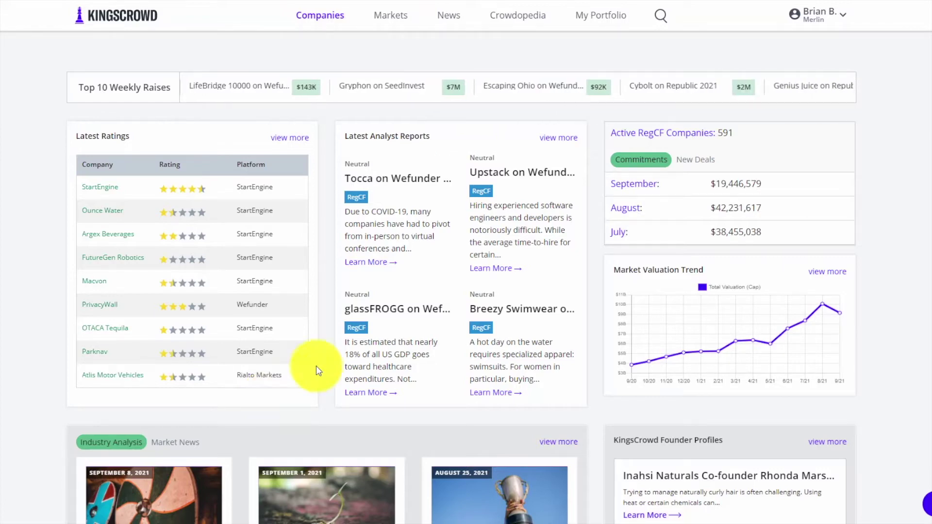
- Highlight the Latest Analyst Reports heading on the Companies dashboard
scroll(407, 160, down, 2)
scroll(413, 168, up, 2)
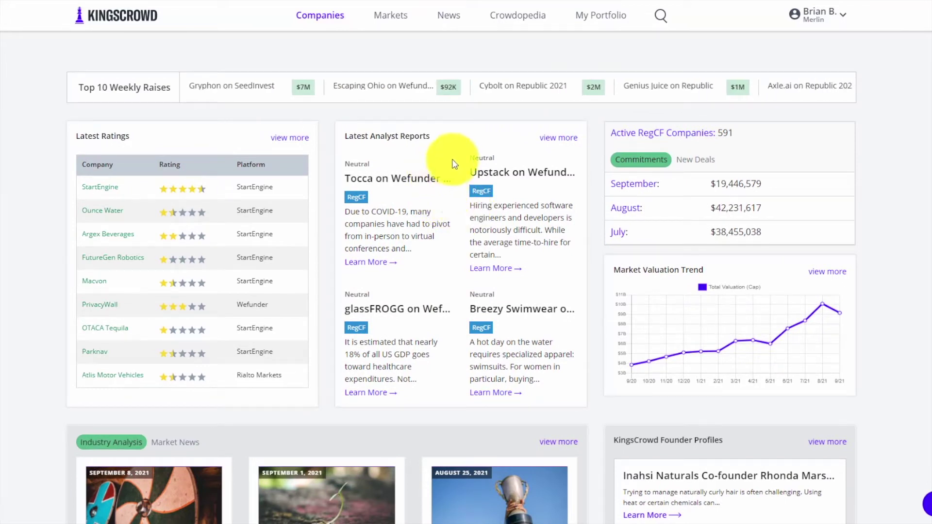
drag(345, 136, 431, 140)
click(430, 149)
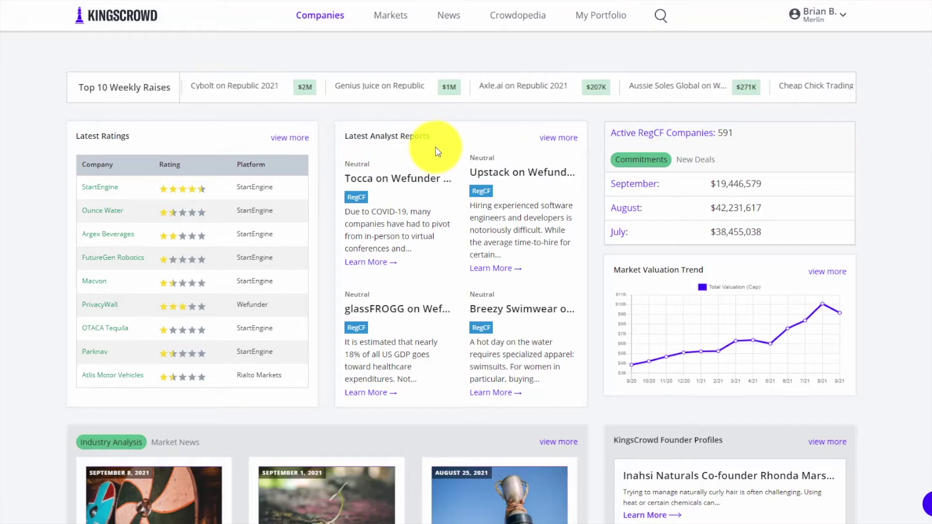
- Switch the article panel to Market News and highlight the Founder Profiles heading
scroll(535, 194, down, 2)
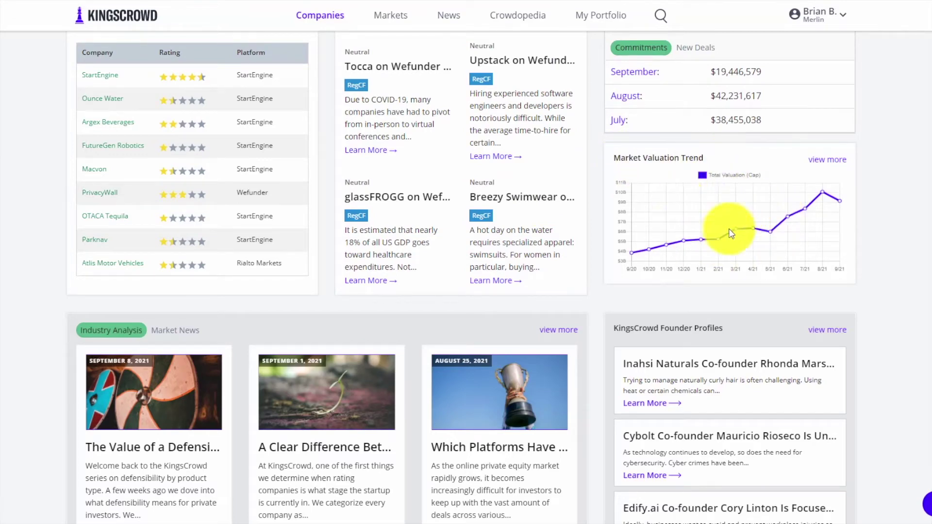
scroll(706, 237, down, 4)
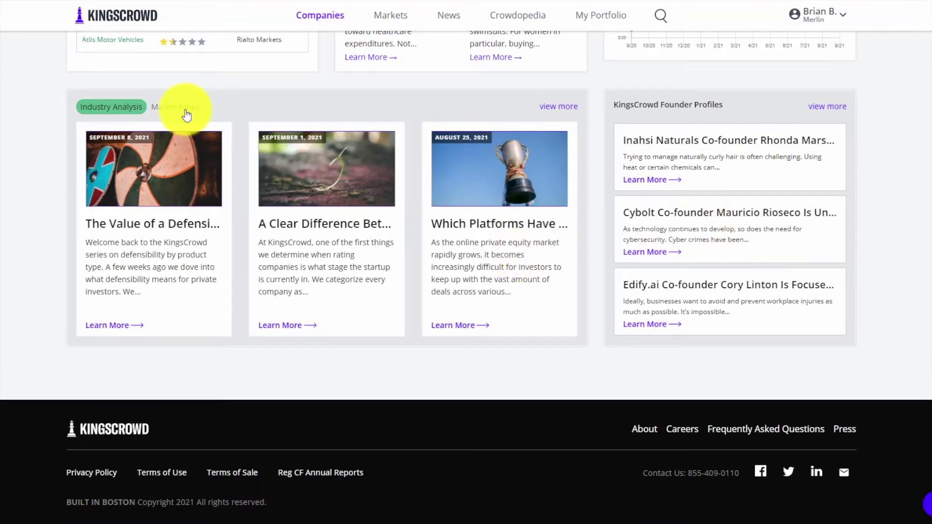
click(193, 117)
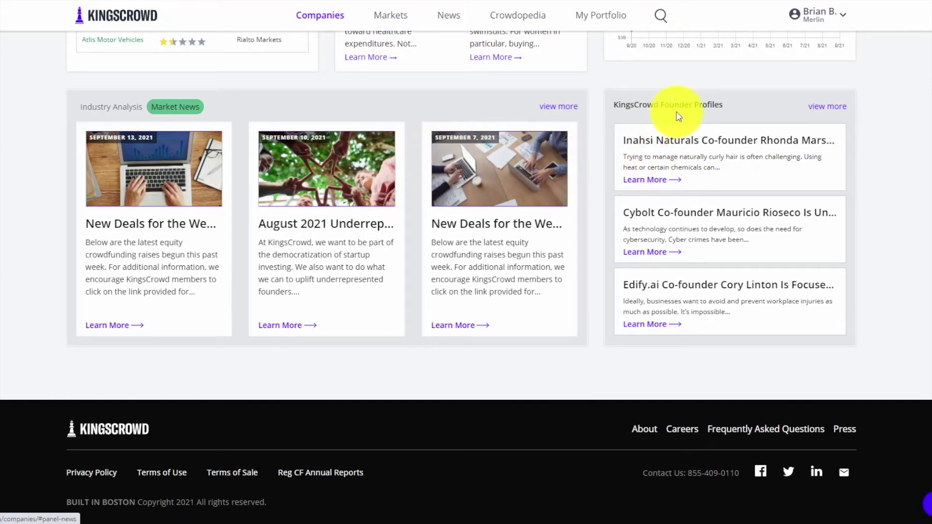
drag(724, 105, 615, 103)
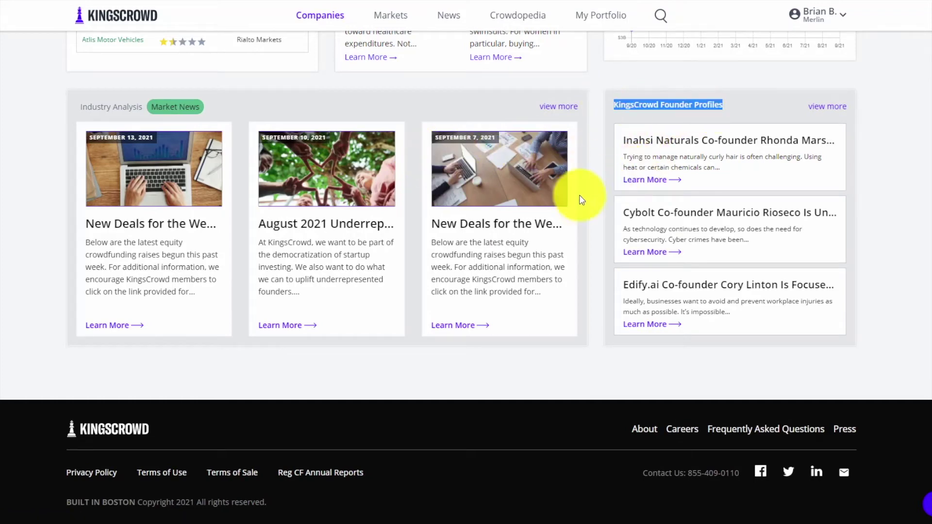
scroll(135, 194, up, 7)
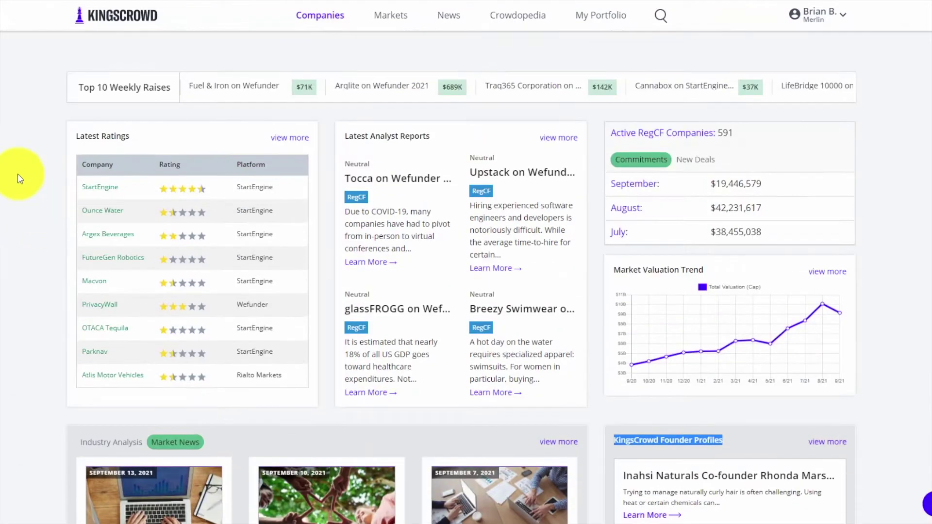
click(17, 174)
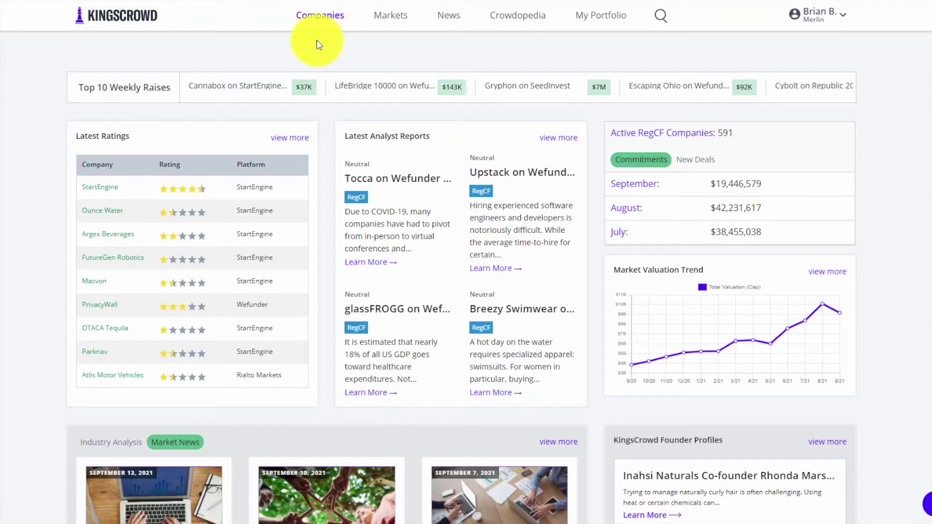
mouse_move(321, 23)
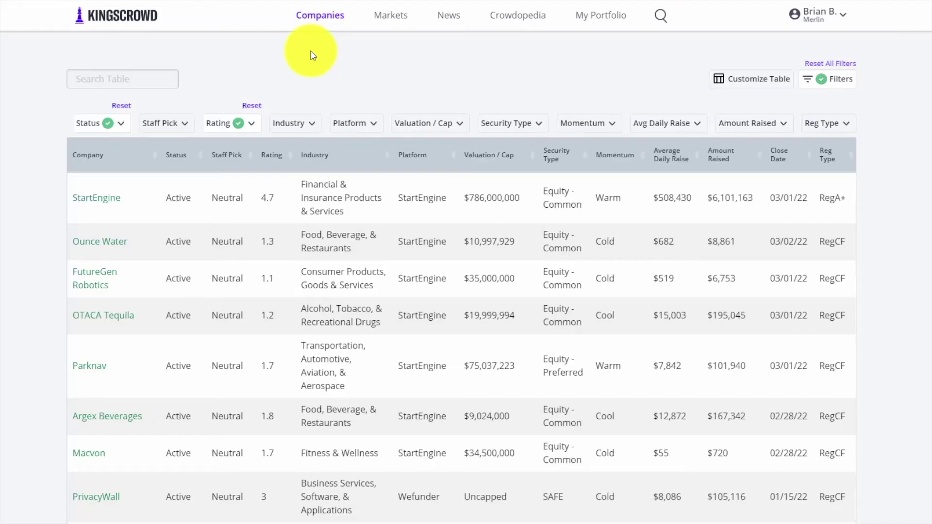
- Scroll the 473-company results table down to its pagination and back up
scroll(432, 242, down, 2)
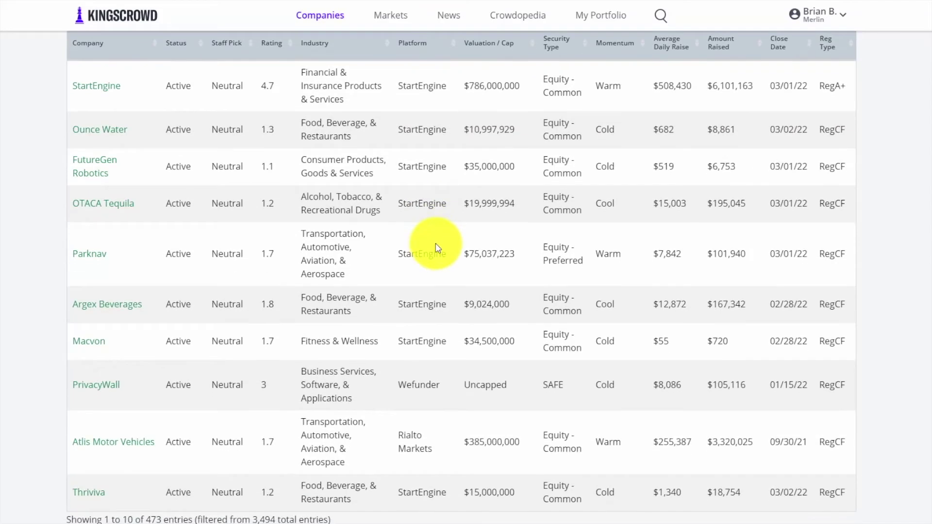
scroll(436, 247, down, 3)
scroll(437, 247, up, 5)
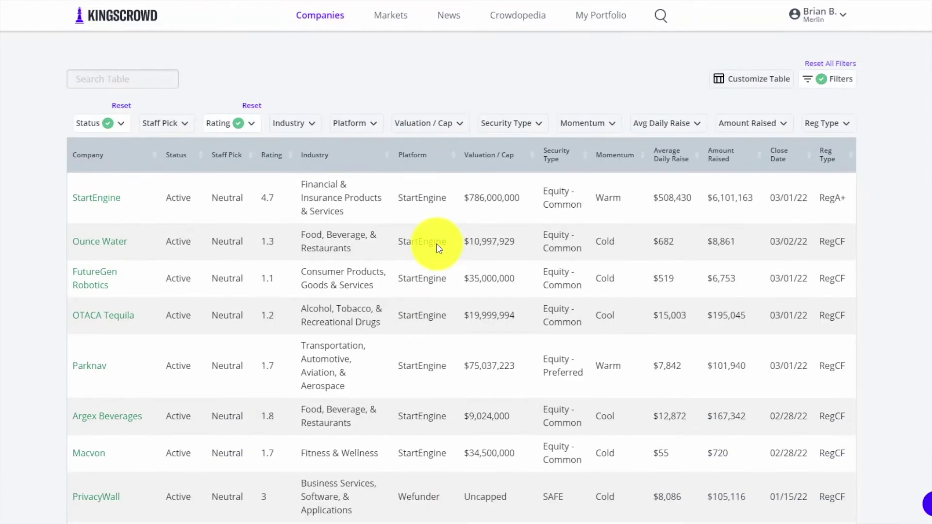
scroll(436, 244, down, 4)
drag(252, 408, 277, 412)
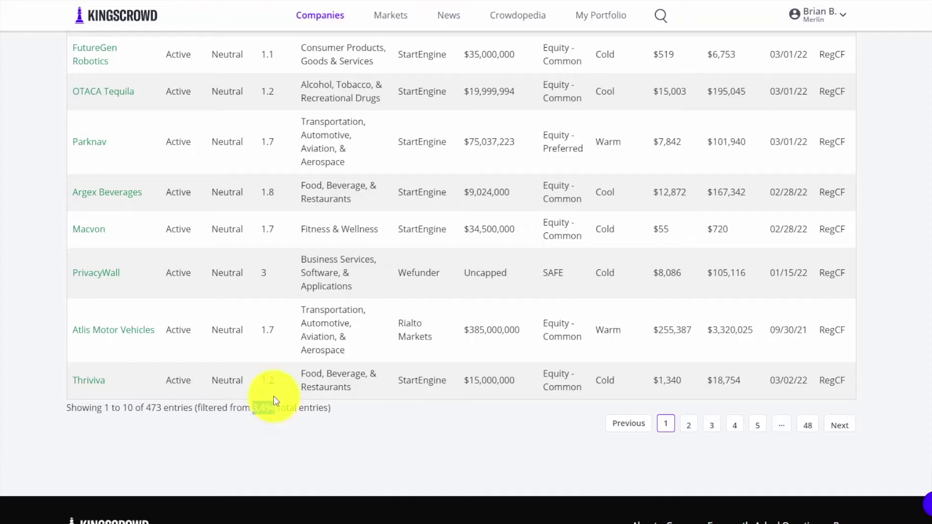
scroll(287, 383, up, 4)
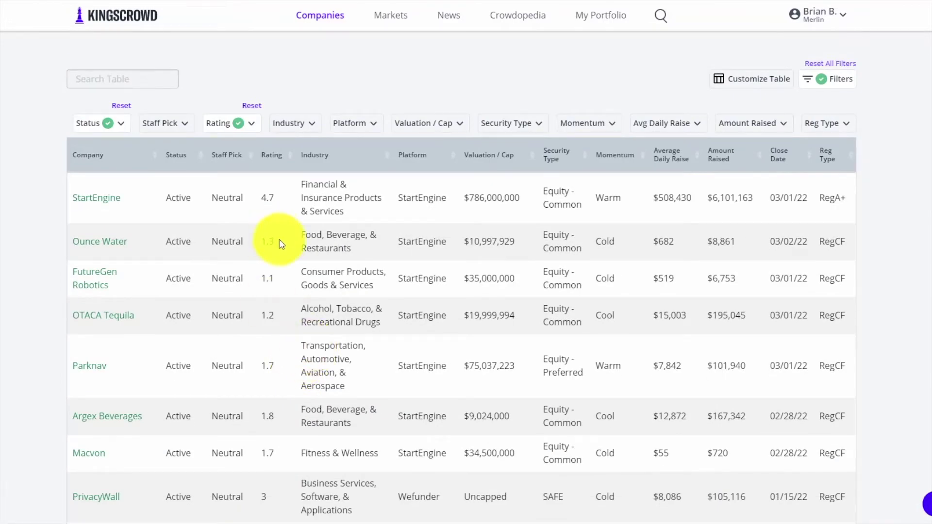
- Remove the rating filter and limit Industry to Apparel & Fashion only
click(252, 105)
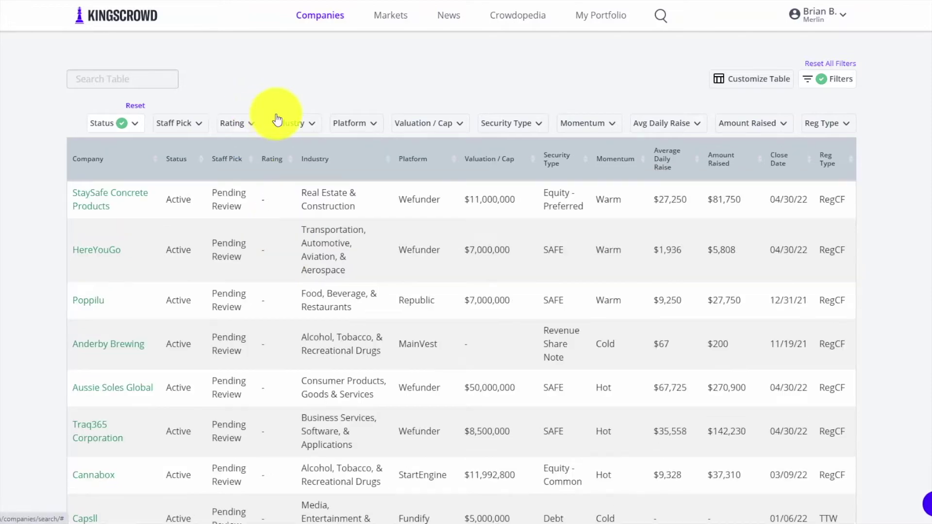
click(282, 125)
click(355, 152)
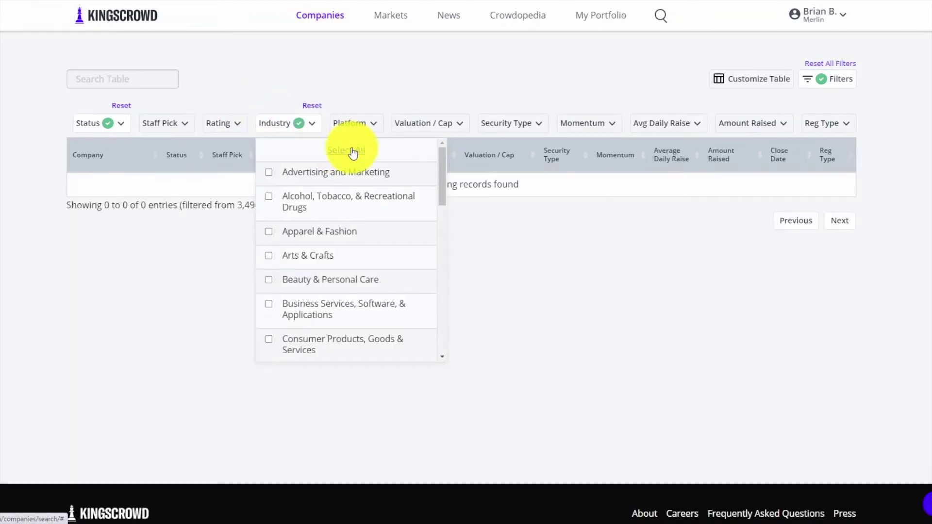
click(268, 233)
click(246, 79)
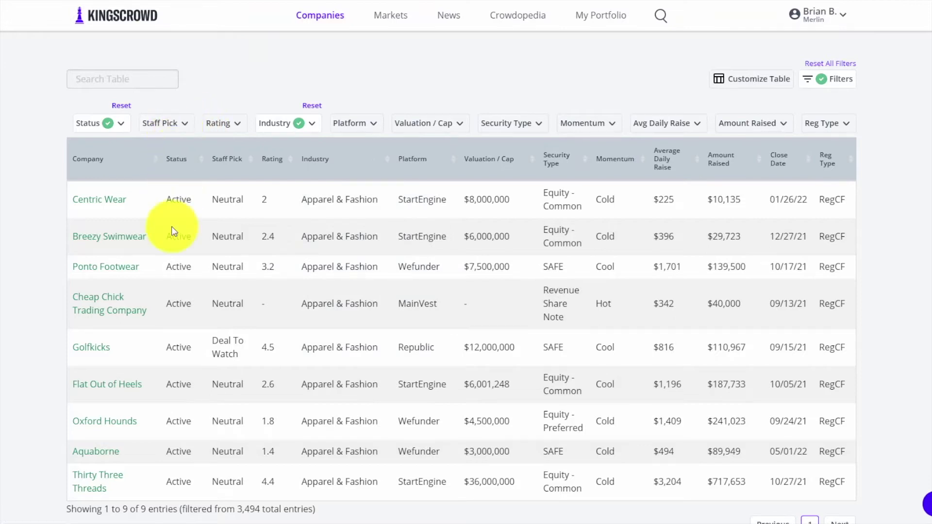
- Inspect the Status, Platform and Valuation filters, leaving them unchanged
click(112, 130)
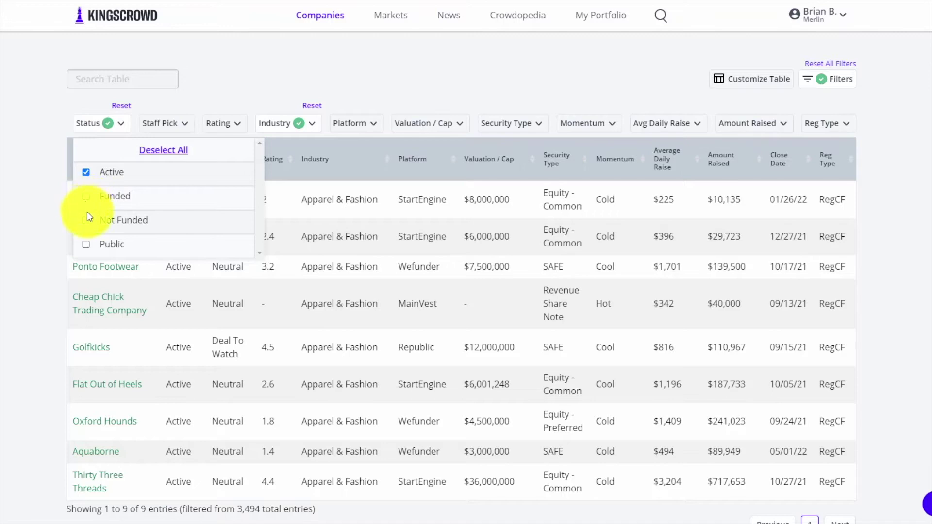
click(346, 60)
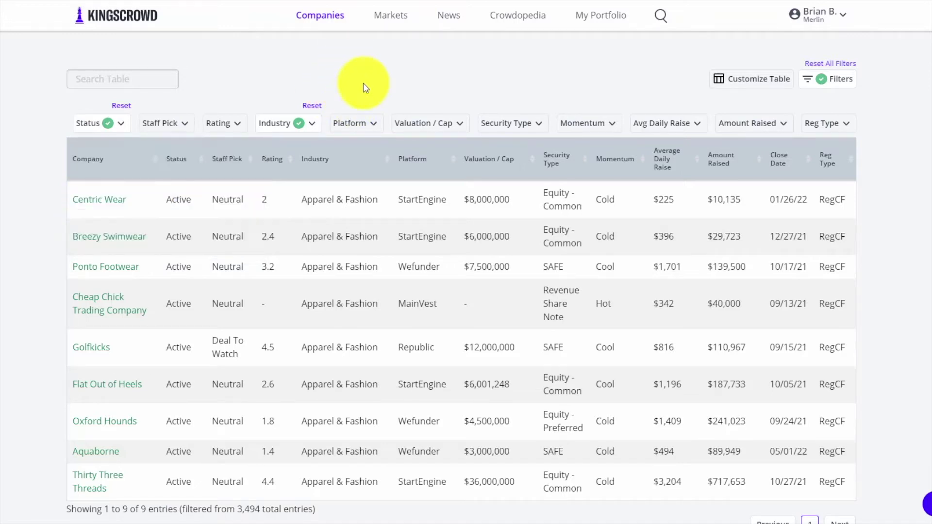
click(366, 126)
scroll(258, 220, down, 10)
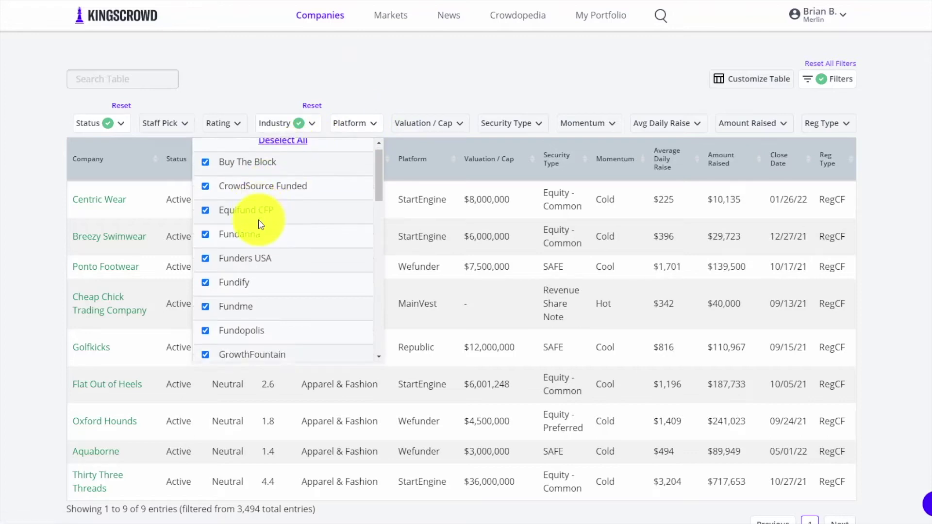
scroll(259, 219, up, 2)
click(419, 83)
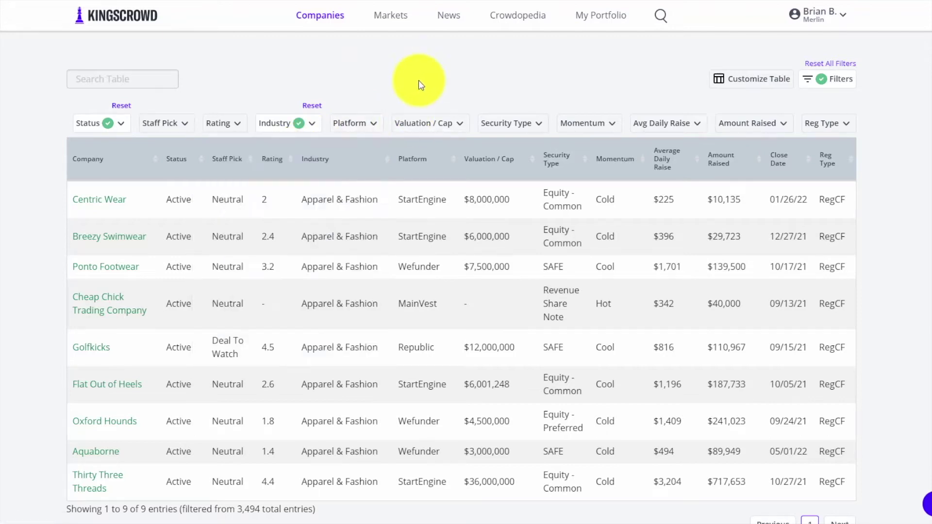
click(417, 127)
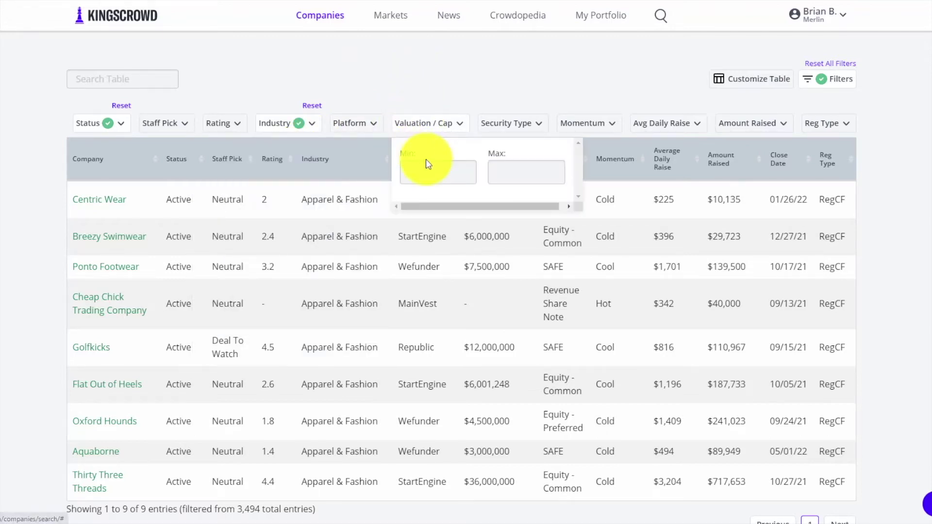
click(521, 170)
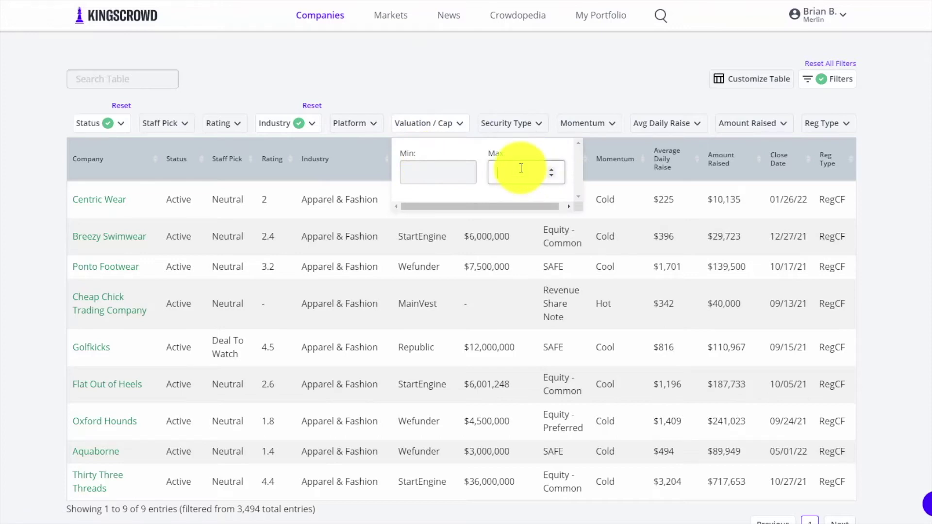
click(531, 83)
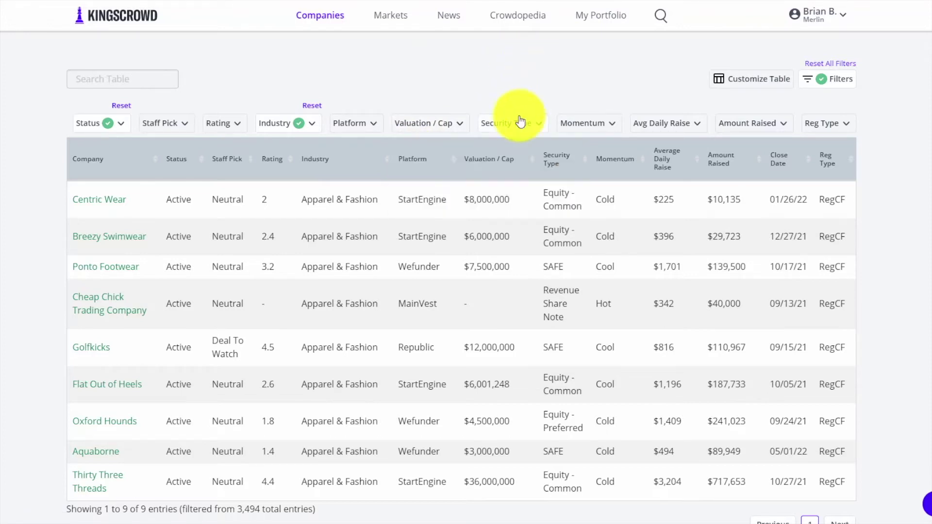
- Set Security Type to Equity - Common and Equity - Preferred, then recheck the filters
click(521, 122)
click(461, 155)
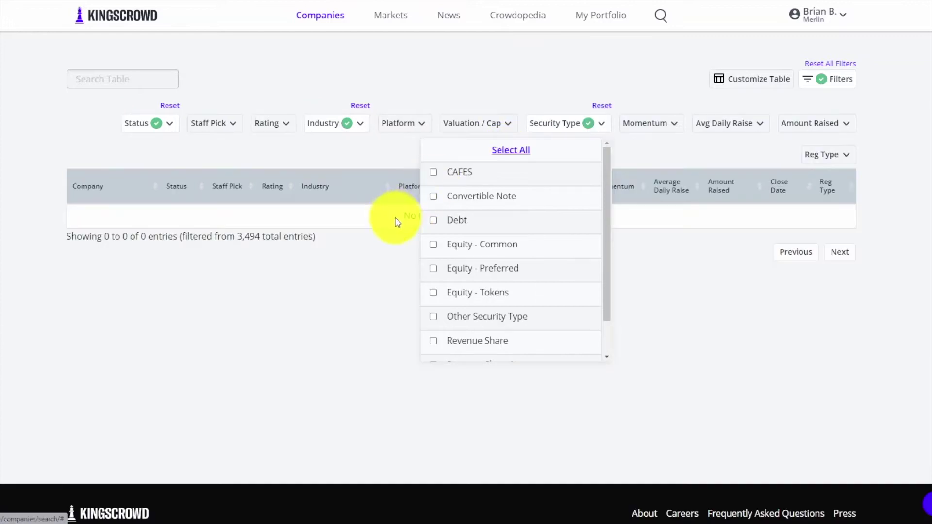
click(433, 244)
click(432, 267)
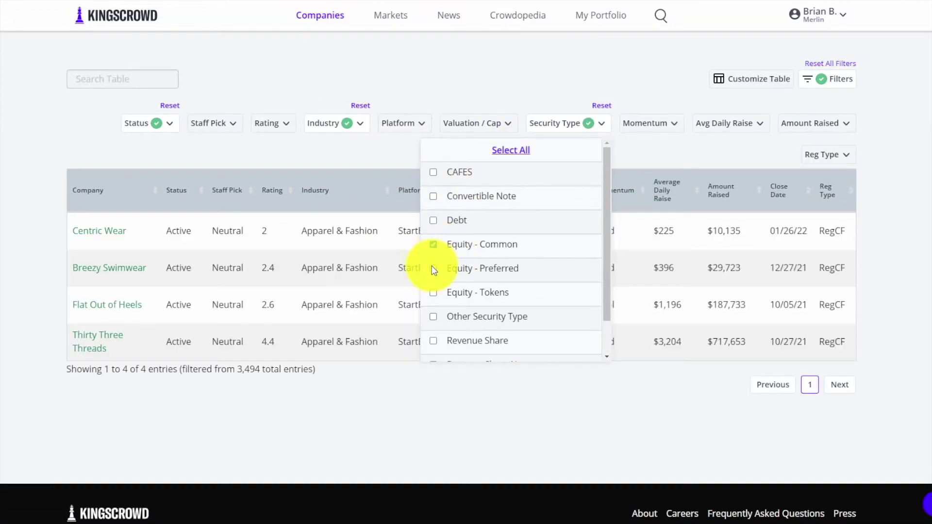
click(401, 62)
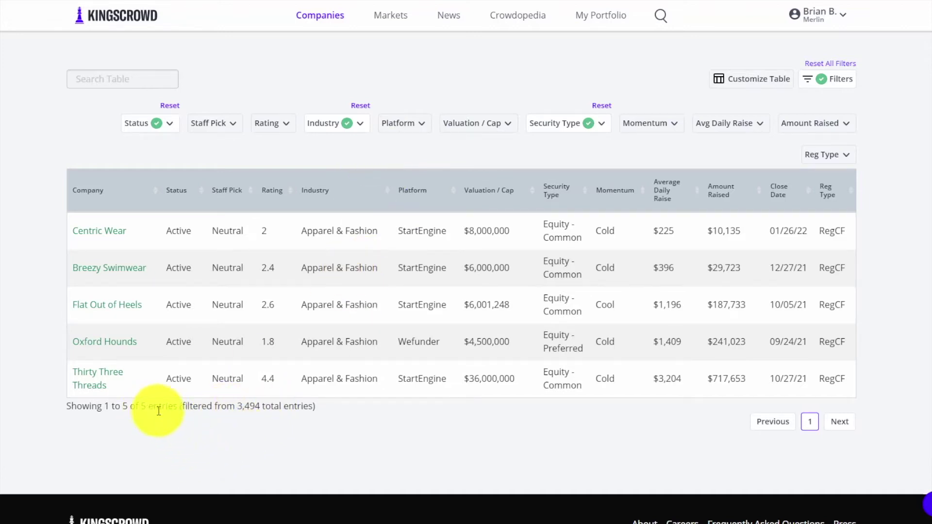
click(325, 127)
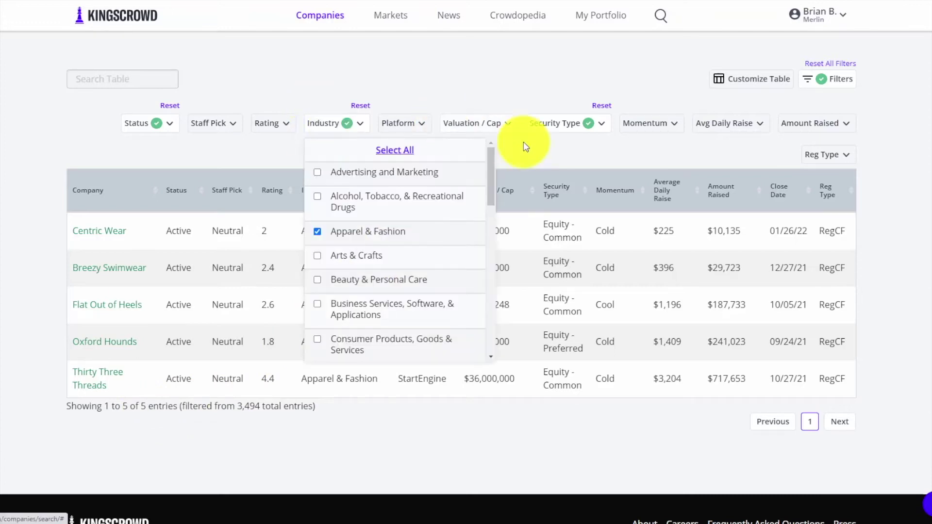
click(550, 125)
click(504, 83)
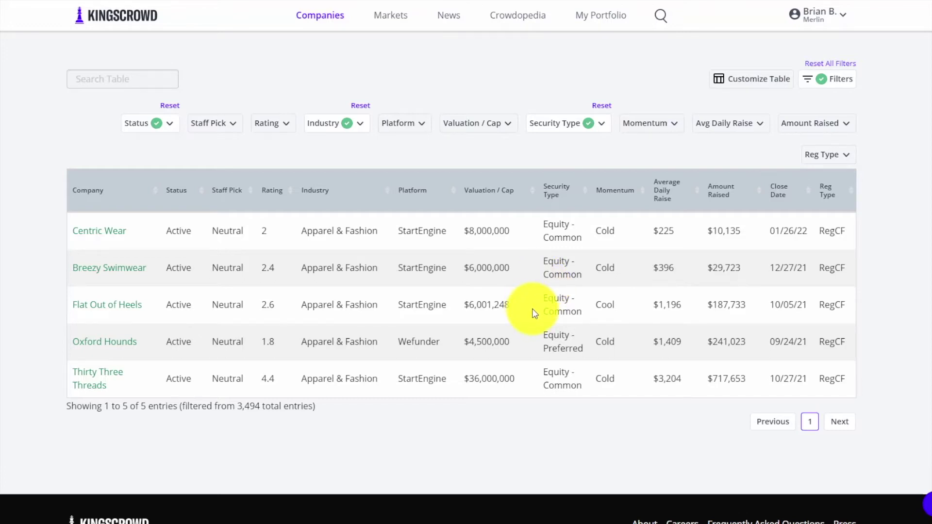
mouse_move(324, 41)
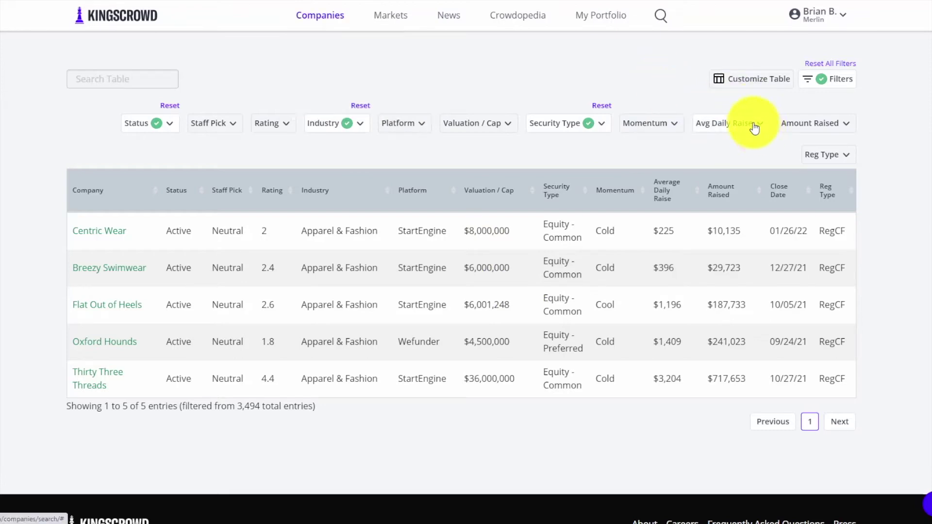
- Hide the Momentum column and add Investors and Start Date columns to the table
click(750, 83)
scroll(638, 315, down, 2)
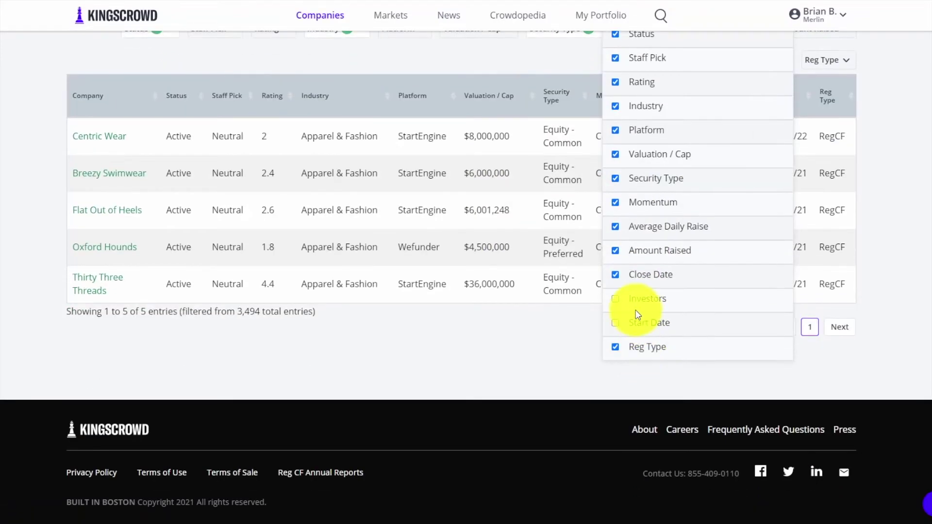
scroll(619, 221, up, 2)
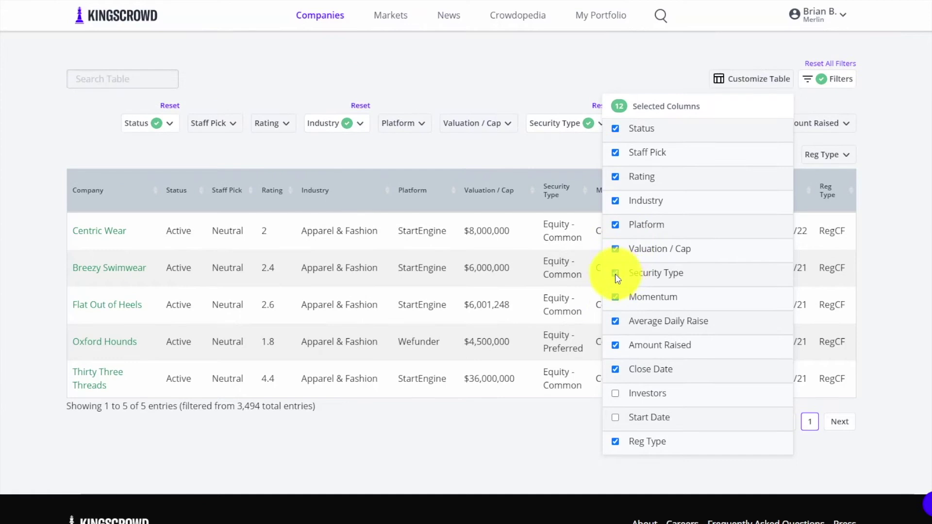
click(615, 274)
click(616, 296)
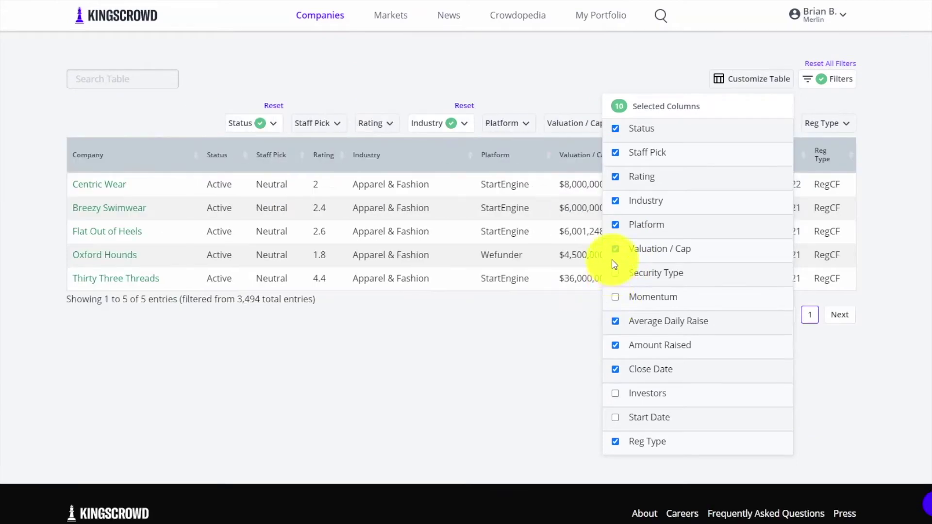
click(616, 394)
click(615, 418)
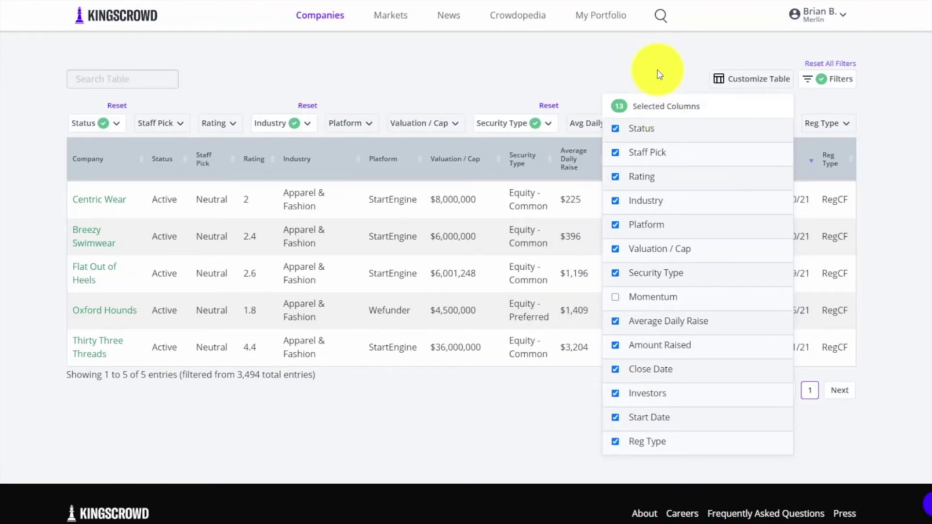
click(714, 78)
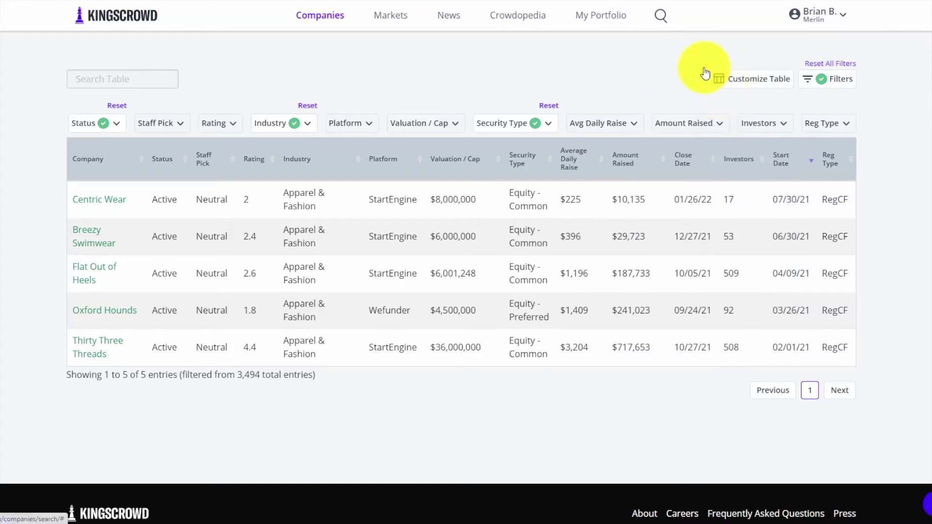
- Reset all filters, showing 3,494 total company entries
click(820, 82)
click(820, 80)
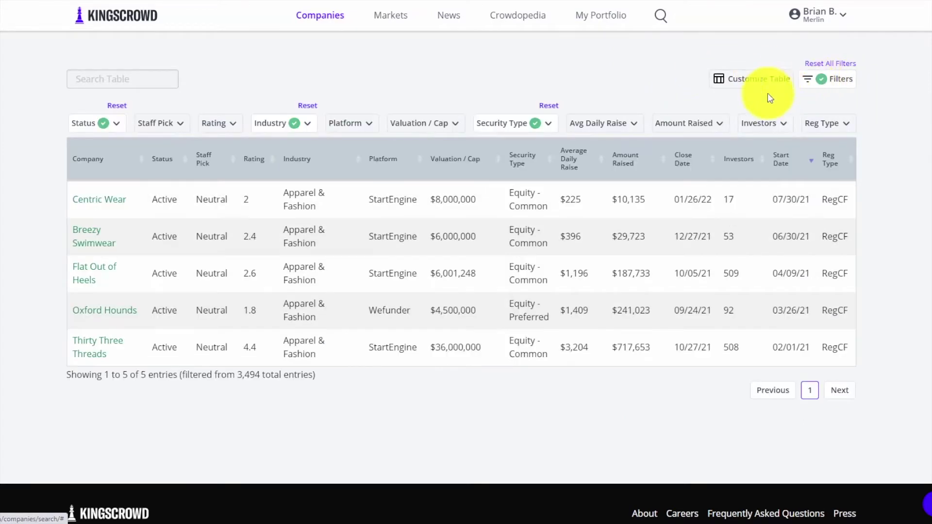
click(820, 64)
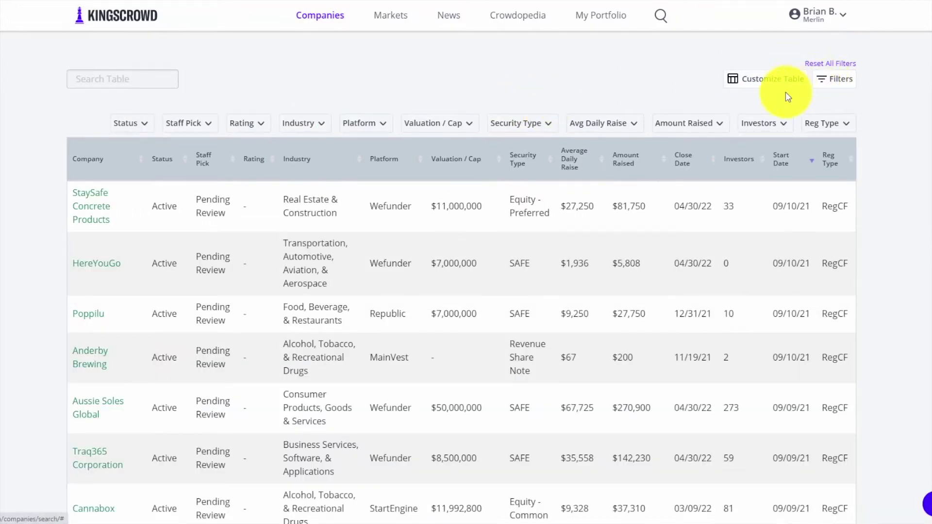
scroll(743, 171, down, 5)
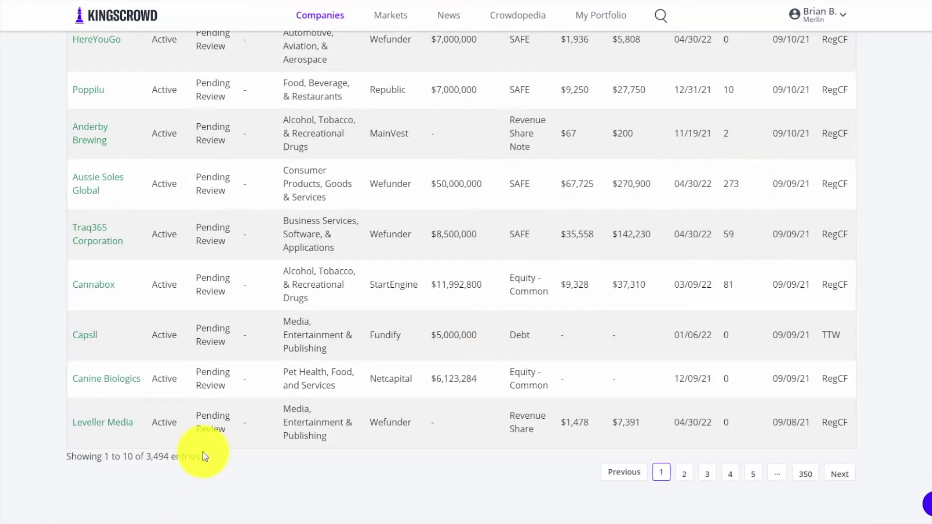
drag(200, 457, 147, 458)
scroll(311, 459, up, 5)
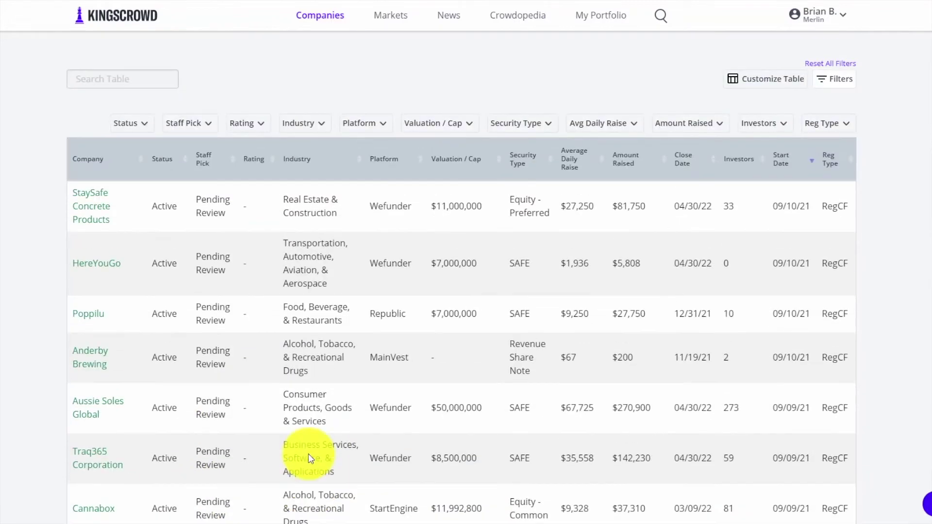
- Set the Rating filter minimum to 1 and go to Trending Companies
click(245, 123)
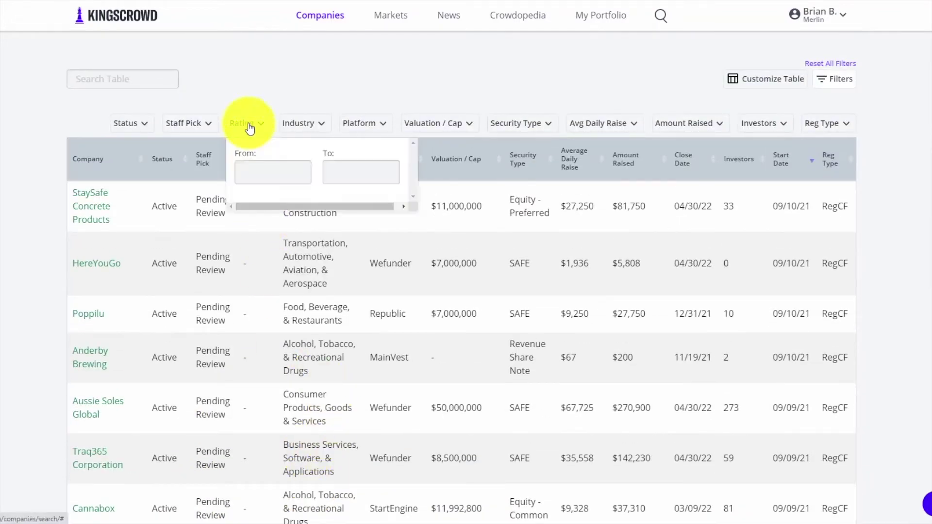
click(258, 171)
text(1)
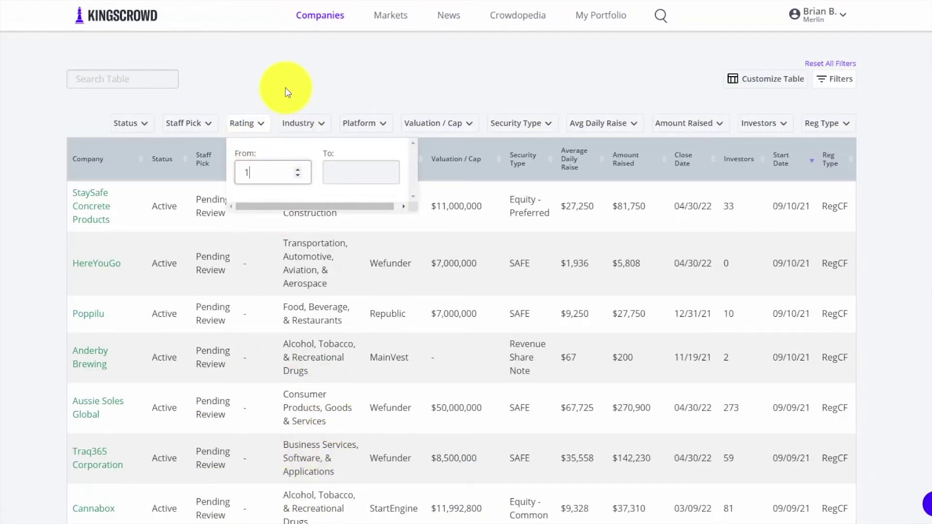
click(290, 93)
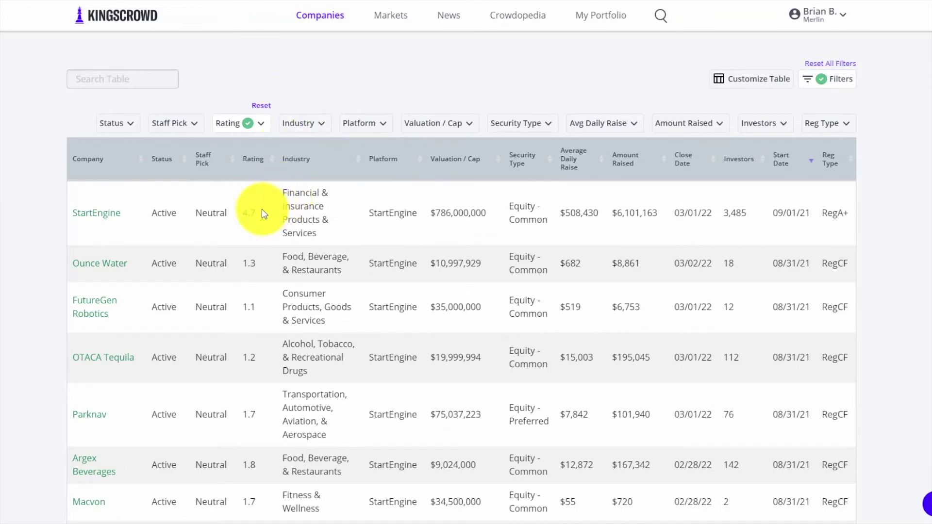
scroll(348, 247, down, 5)
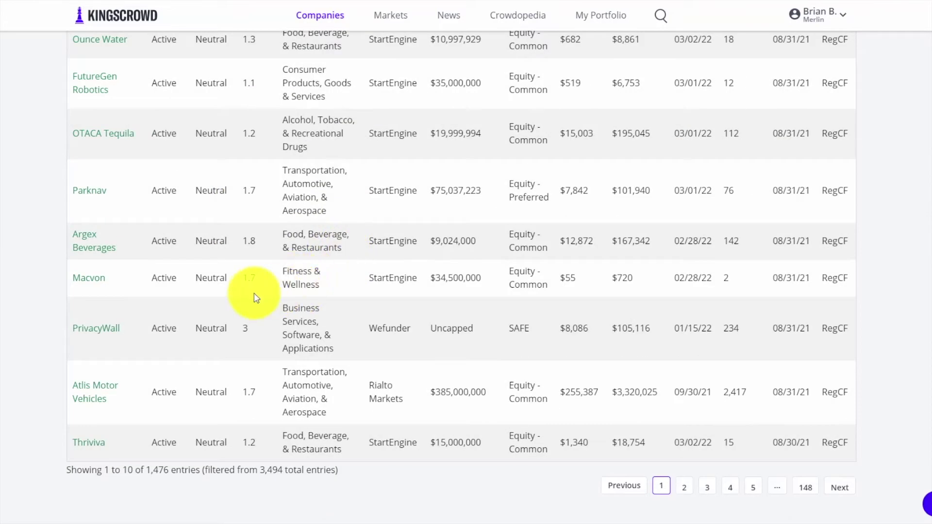
scroll(253, 306, up, 5)
mouse_move(316, 23)
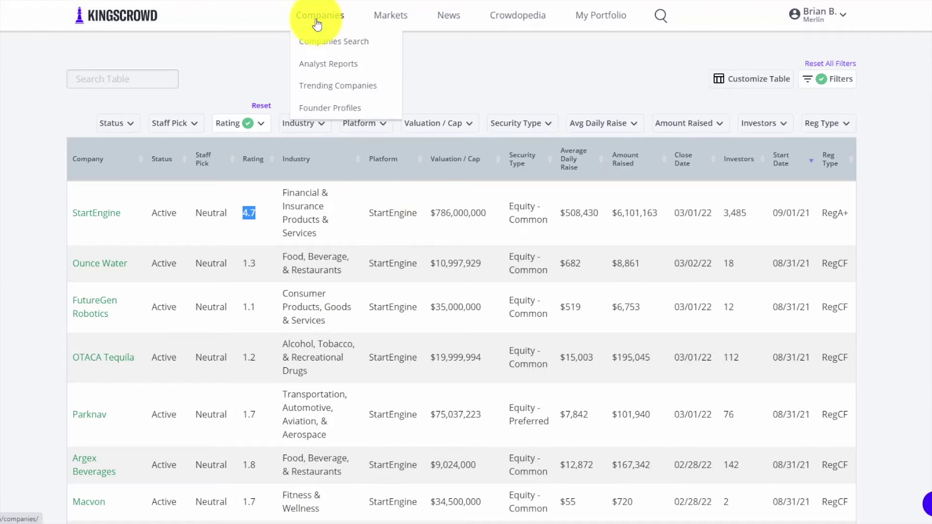
click(317, 91)
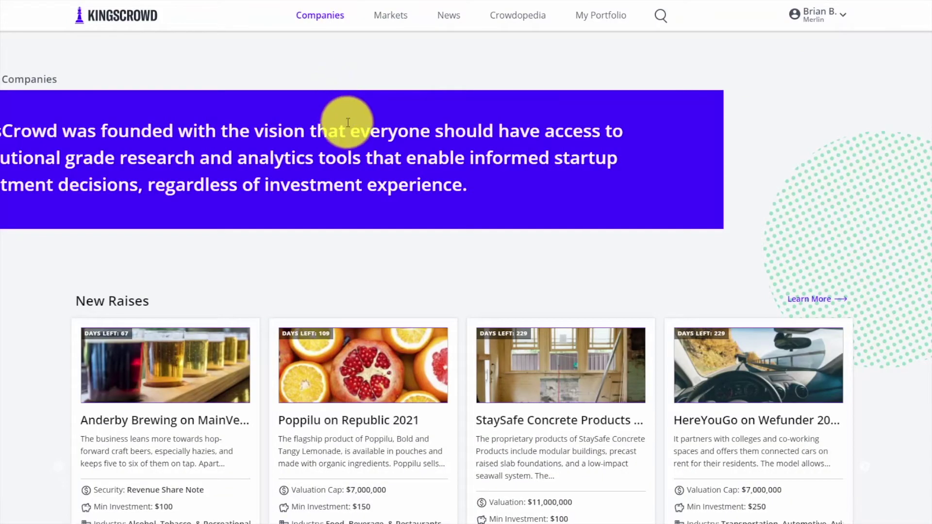
- Scroll through the trending companies carousels and back to the top
scroll(348, 123, down, 2)
scroll(348, 128, down, 2)
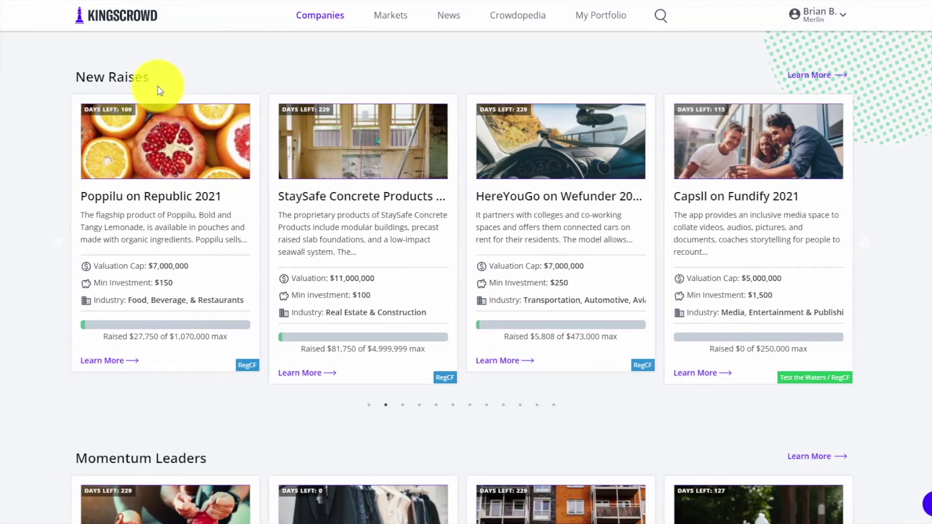
scroll(374, 275, down, 6)
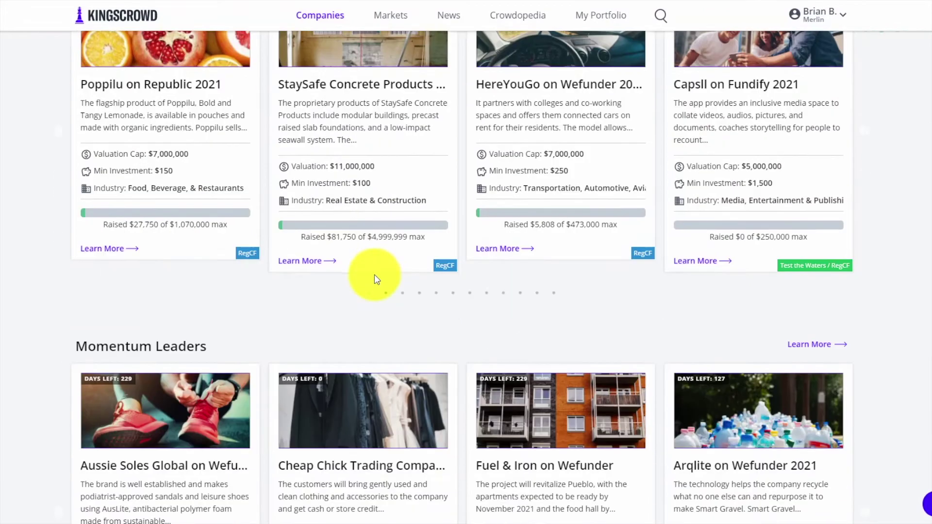
scroll(239, 235, down, 2)
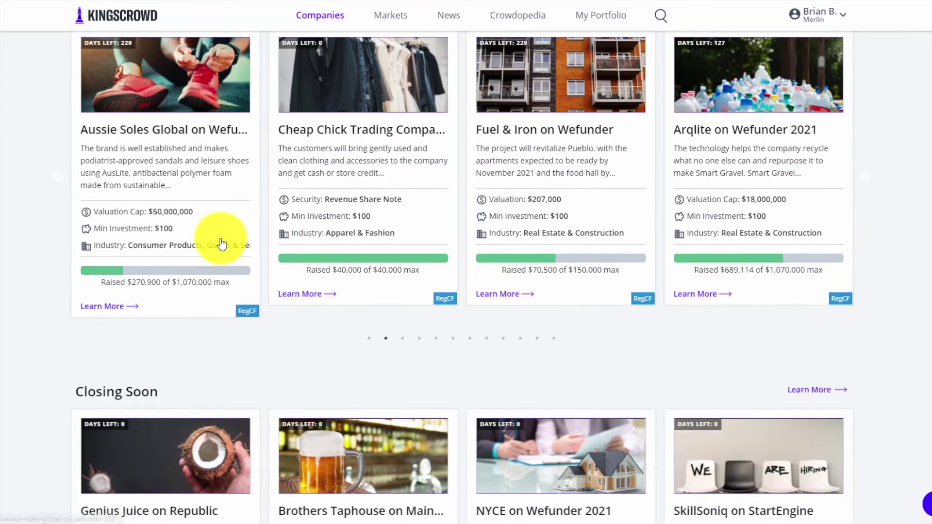
scroll(221, 237, down, 6)
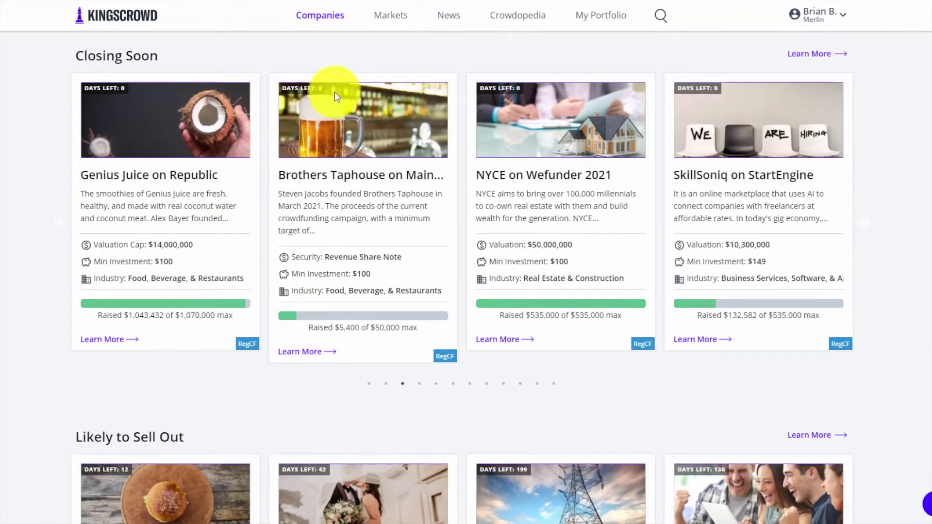
scroll(572, 168, down, 5)
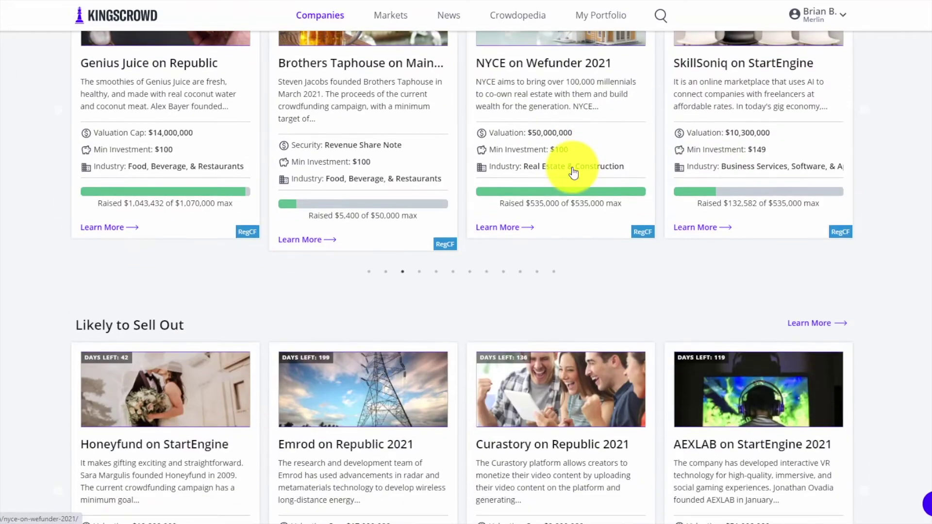
scroll(572, 167, down, 3)
scroll(548, 183, up, 2)
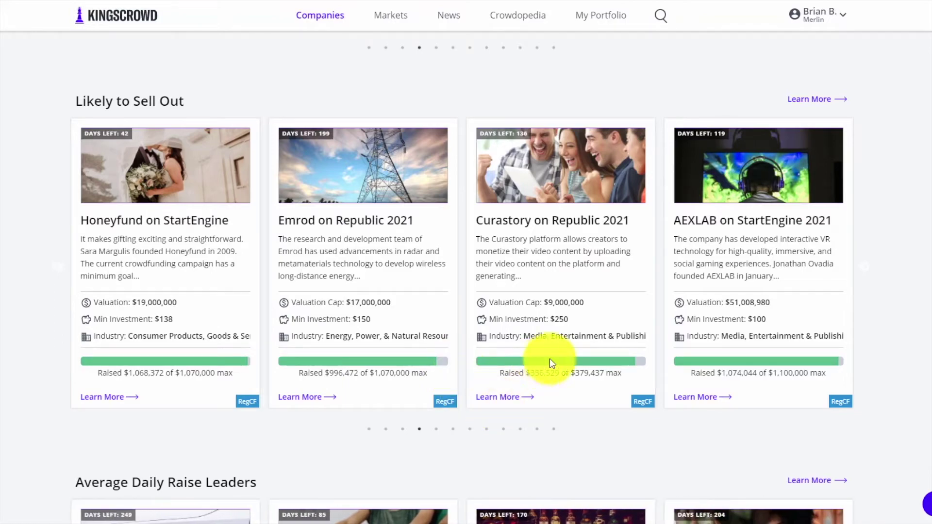
scroll(551, 364, down, 8)
scroll(548, 369, up, 1)
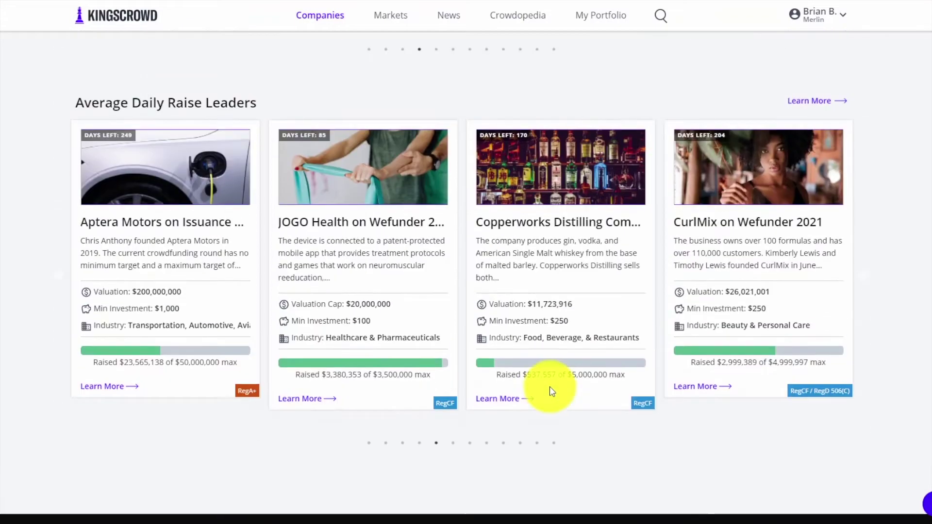
scroll(546, 384, up, 1)
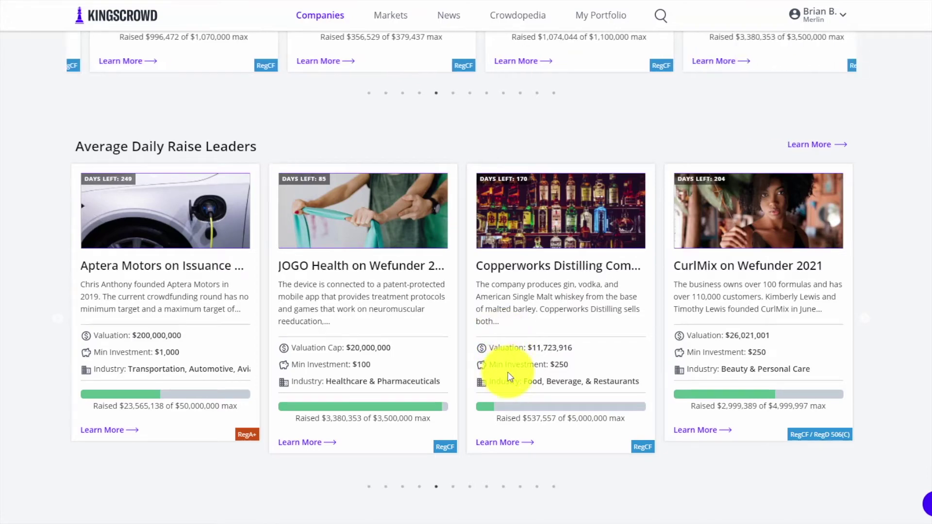
scroll(510, 378, up, 8)
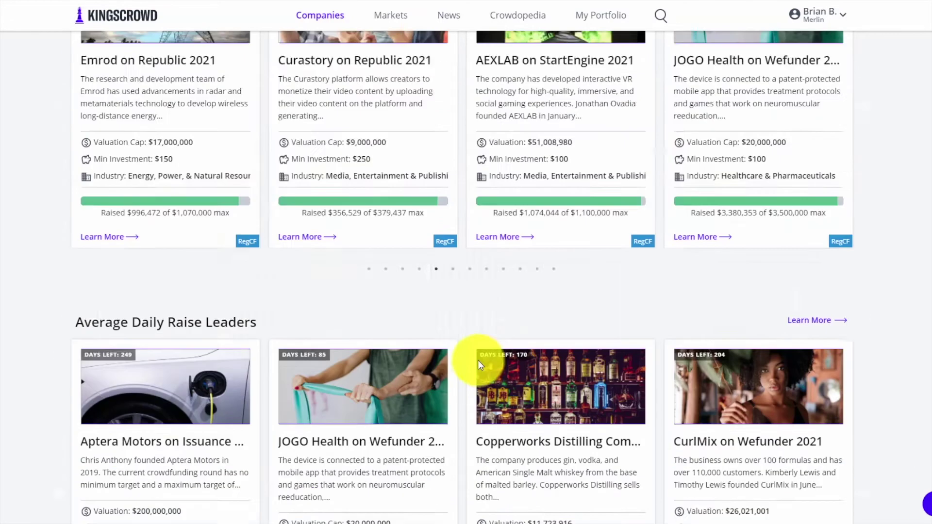
- Open the Founder Profiles page, then go to Market Analytics
mouse_move(330, 11)
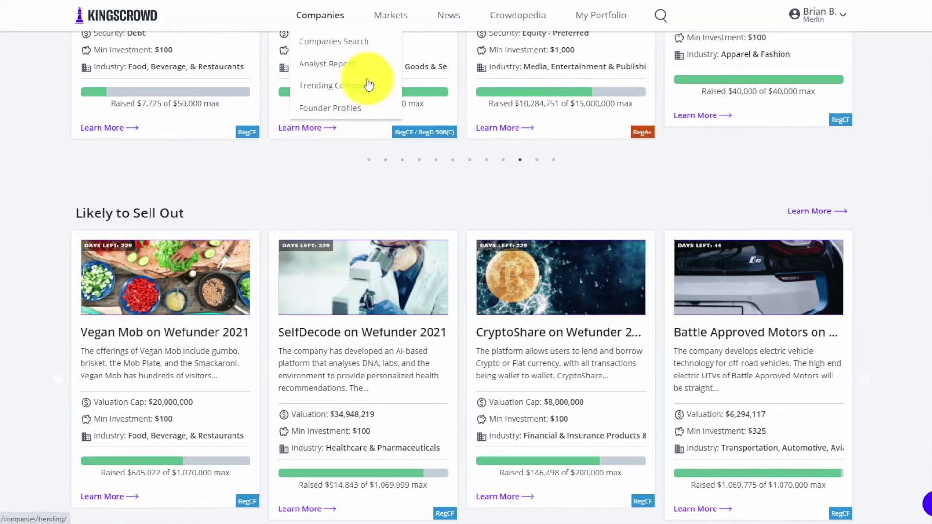
click(321, 111)
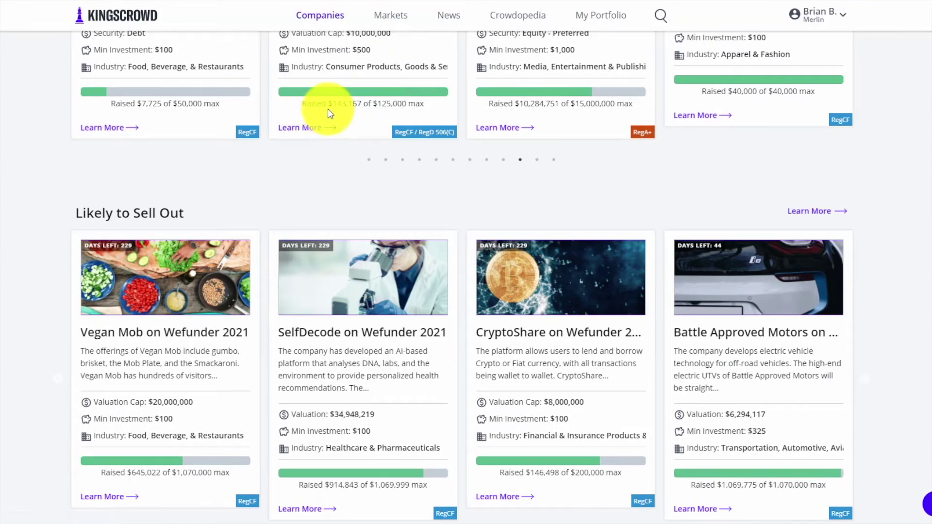
scroll(416, 121, down, 5)
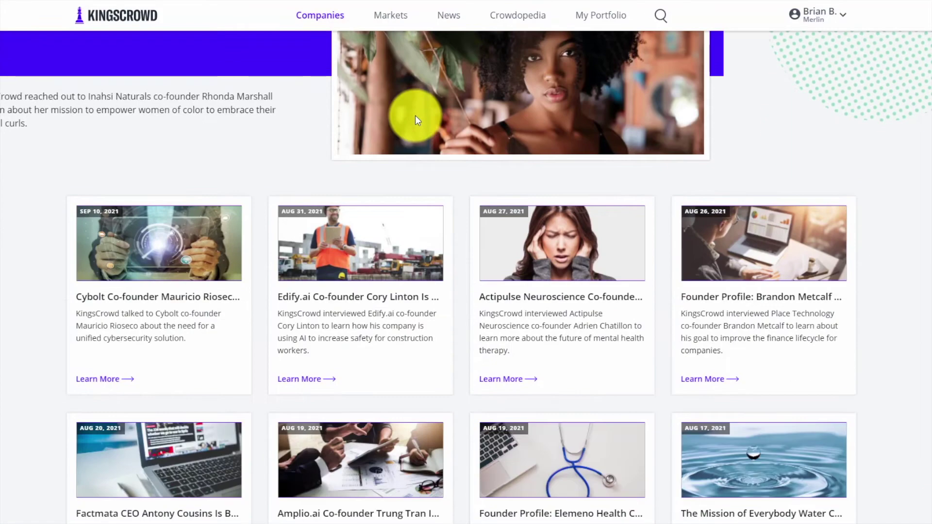
scroll(416, 121, up, 5)
mouse_move(391, 25)
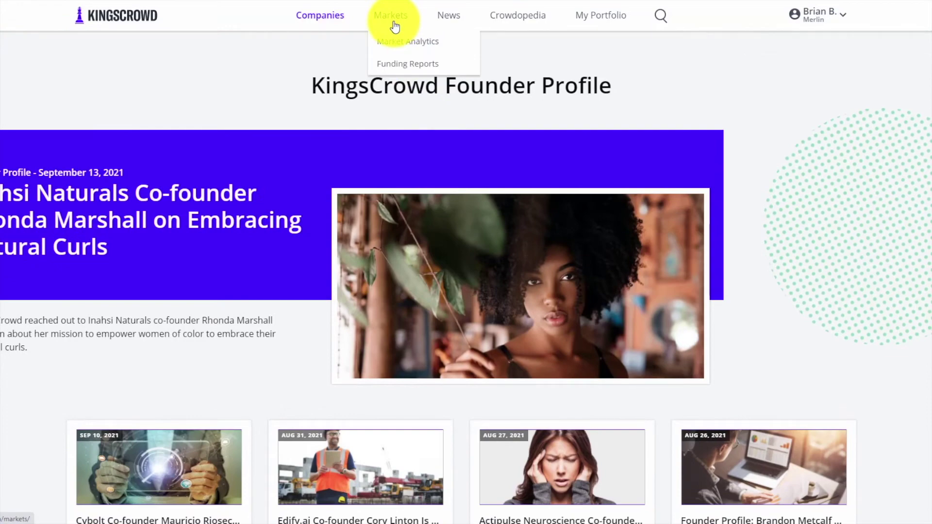
click(379, 24)
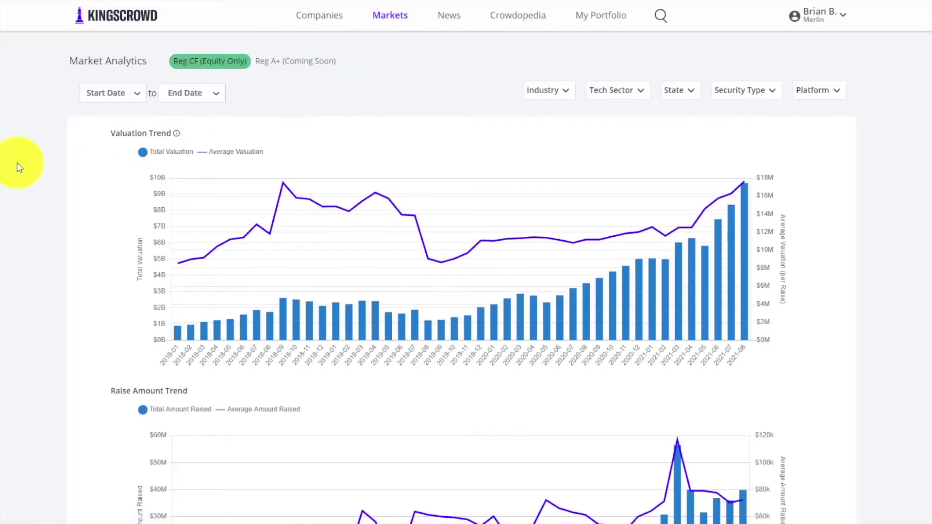
scroll(17, 166, down, 6)
scroll(17, 167, up, 6)
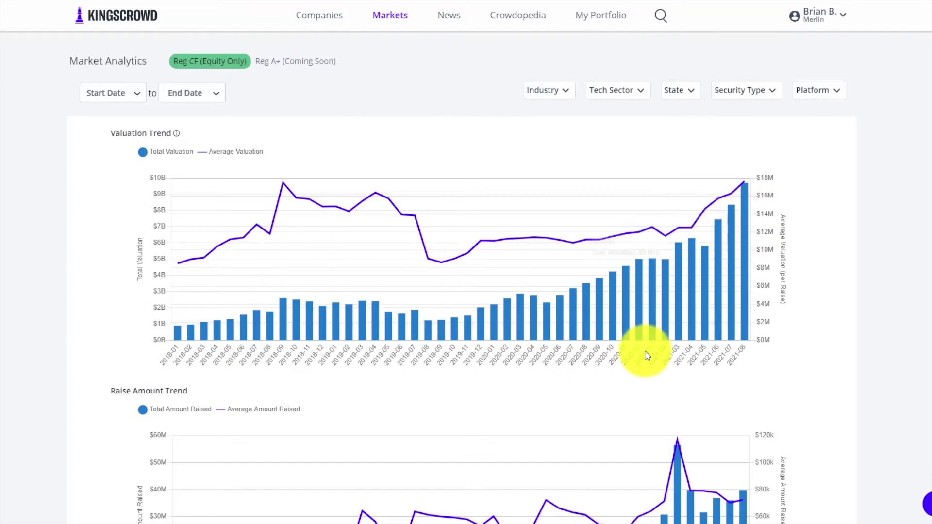
scroll(646, 354, down, 6)
scroll(646, 352, down, 8)
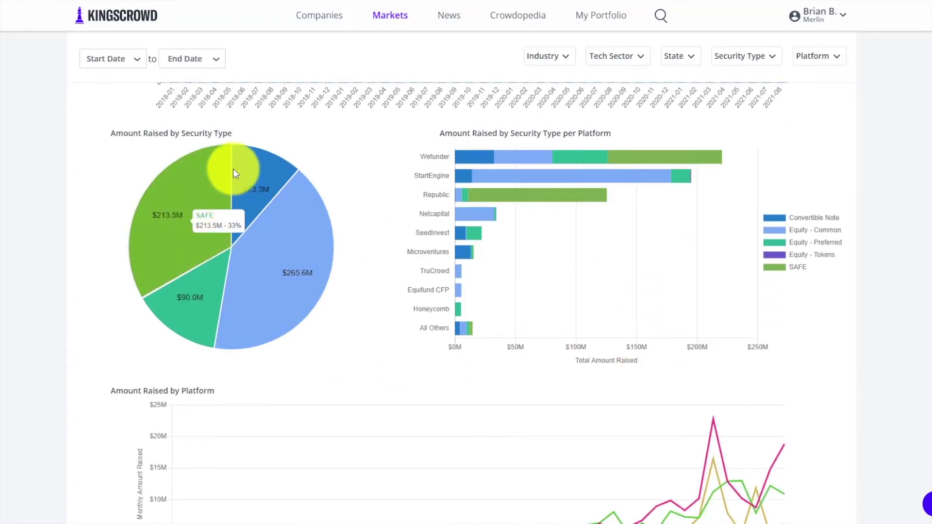
mouse_move(249, 163)
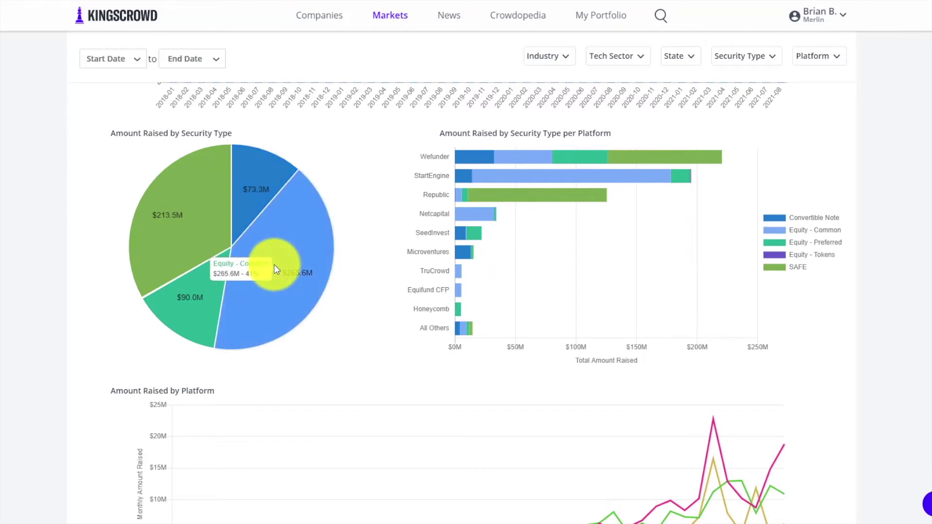
mouse_move(470, 161)
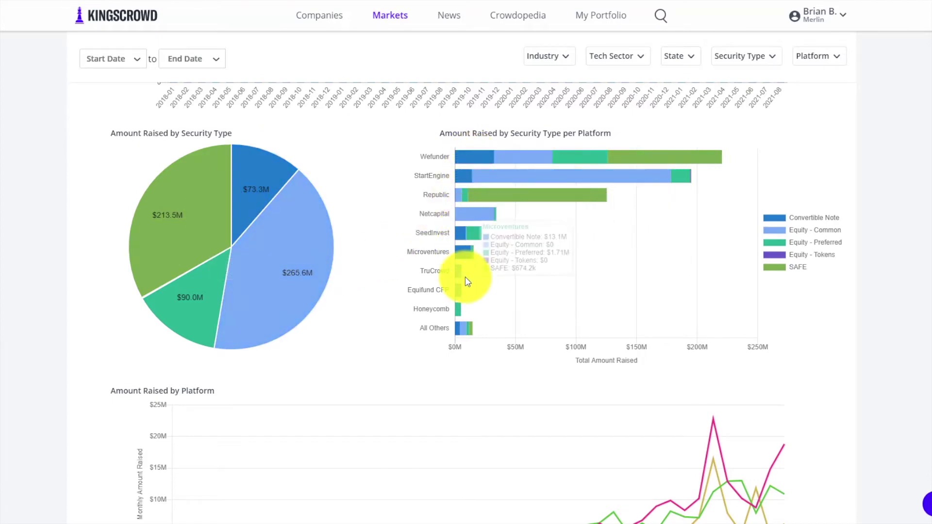
scroll(465, 277, down, 5)
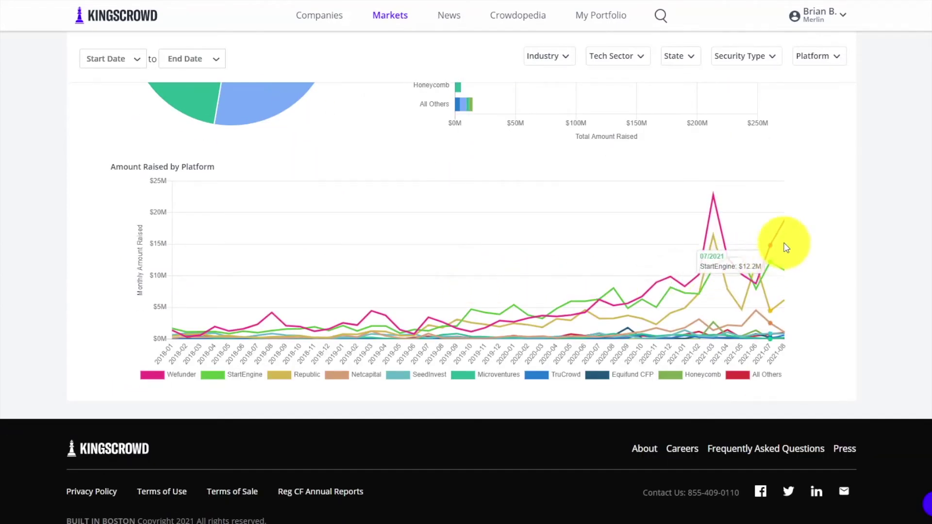
click(103, 67)
click(188, 58)
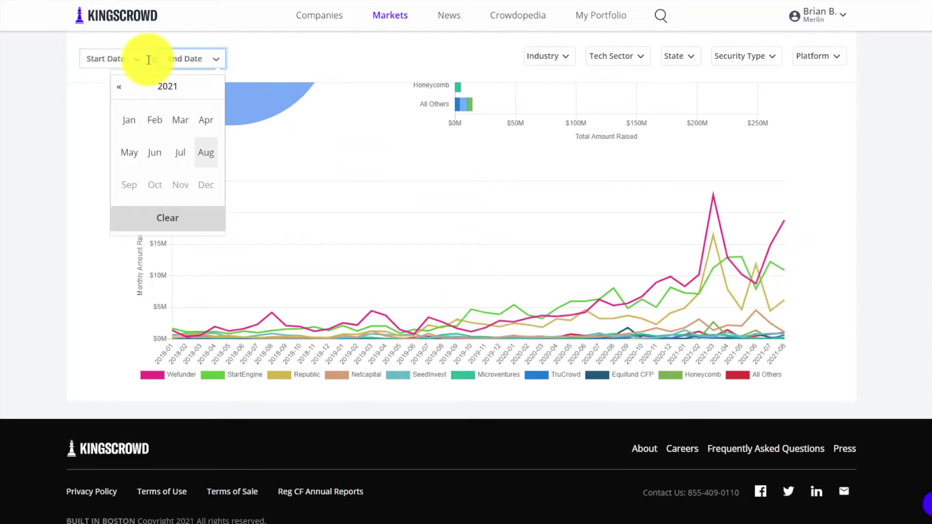
click(126, 61)
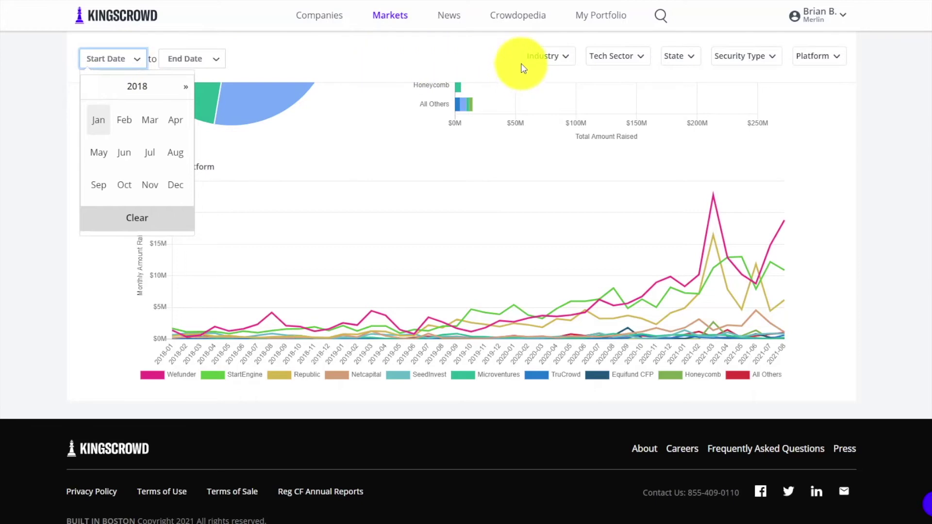
click(536, 56)
click(612, 57)
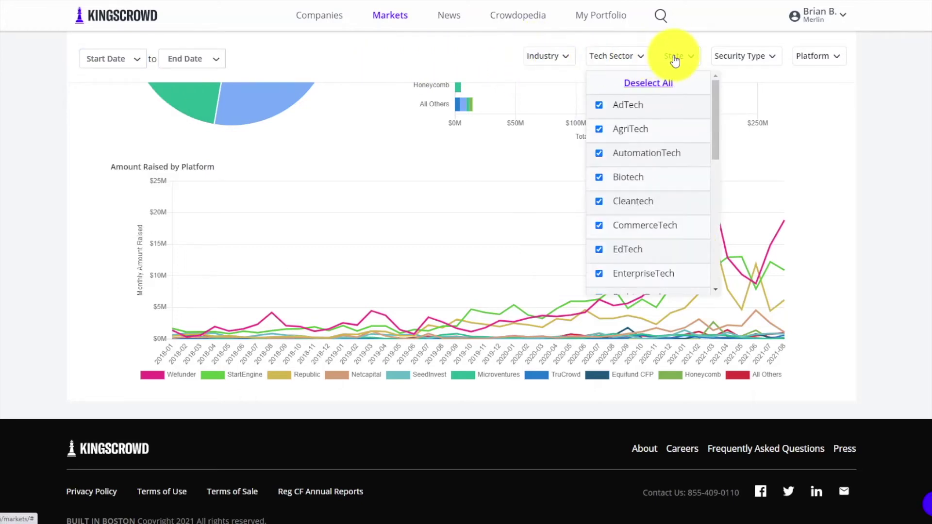
click(674, 58)
click(736, 58)
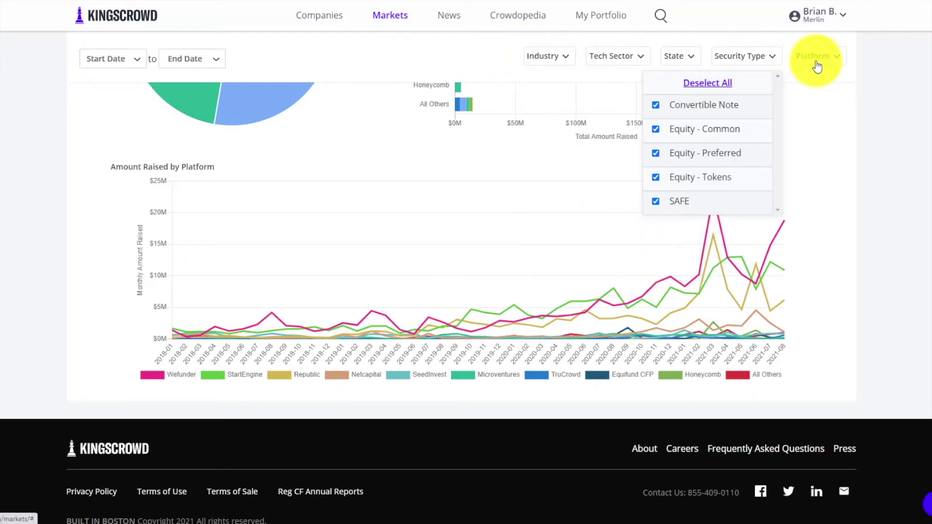
click(816, 63)
click(850, 163)
scroll(849, 163, up, 15)
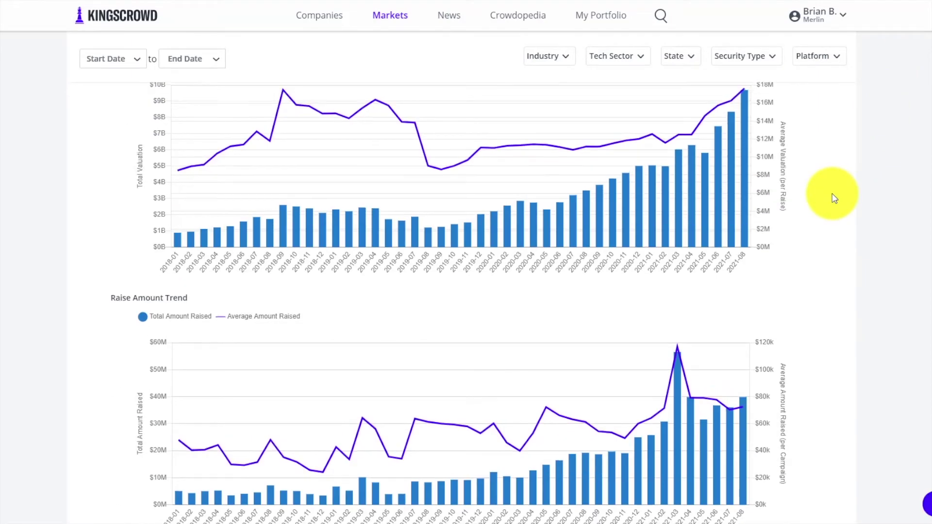
mouse_move(393, 18)
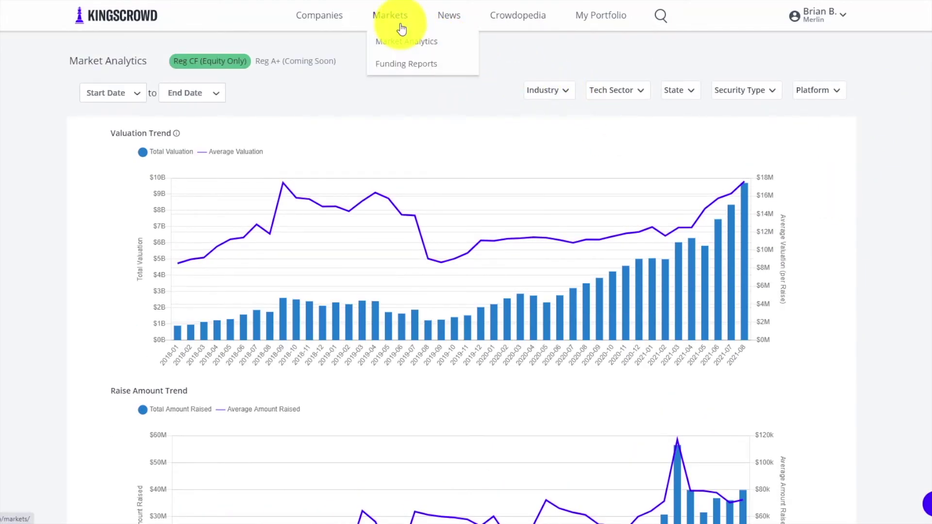
click(400, 61)
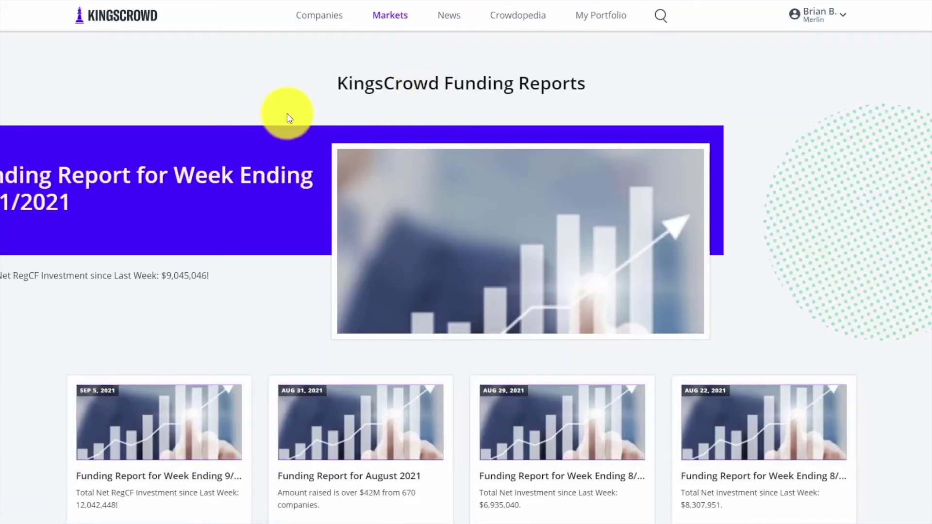
- Open the Week Ending 9/11/2021 funding report and scroll through its platform and company tables
click(160, 178)
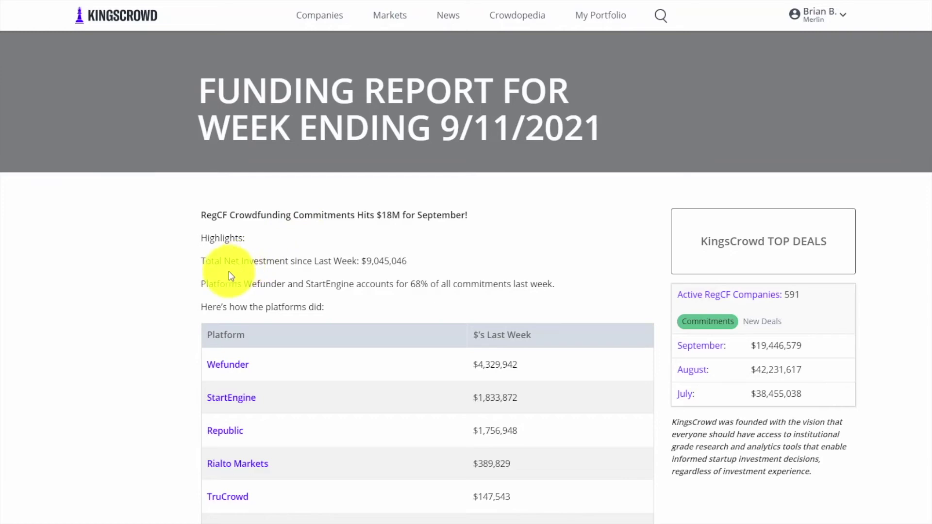
scroll(229, 271, down, 5)
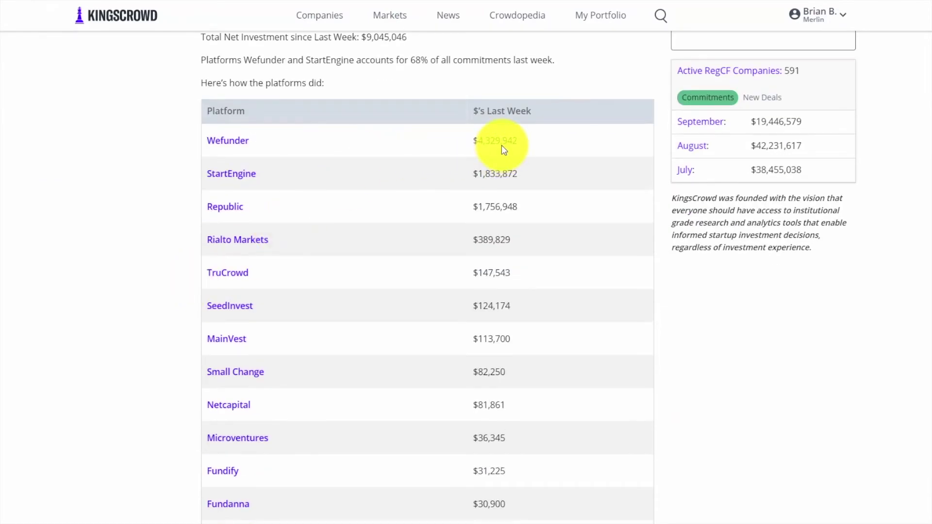
scroll(462, 212, down, 2)
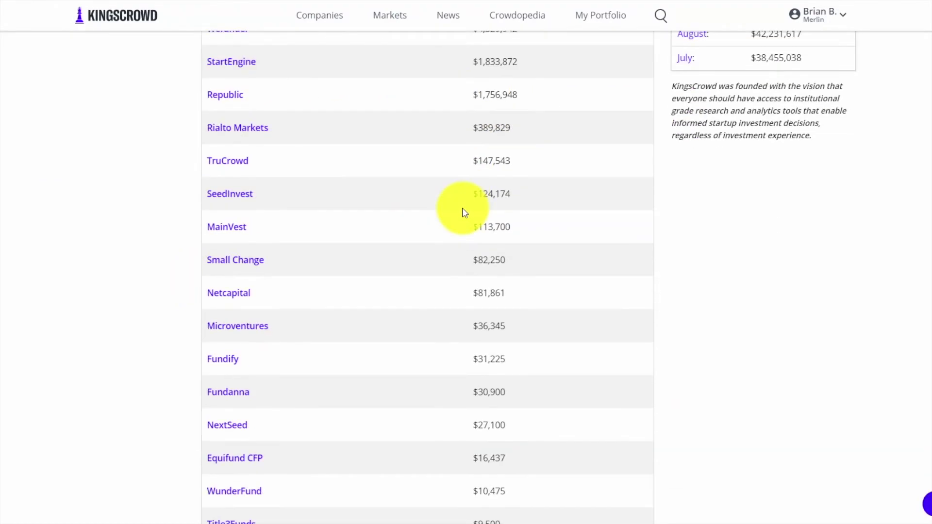
scroll(462, 213, up, 5)
scroll(462, 209, down, 15)
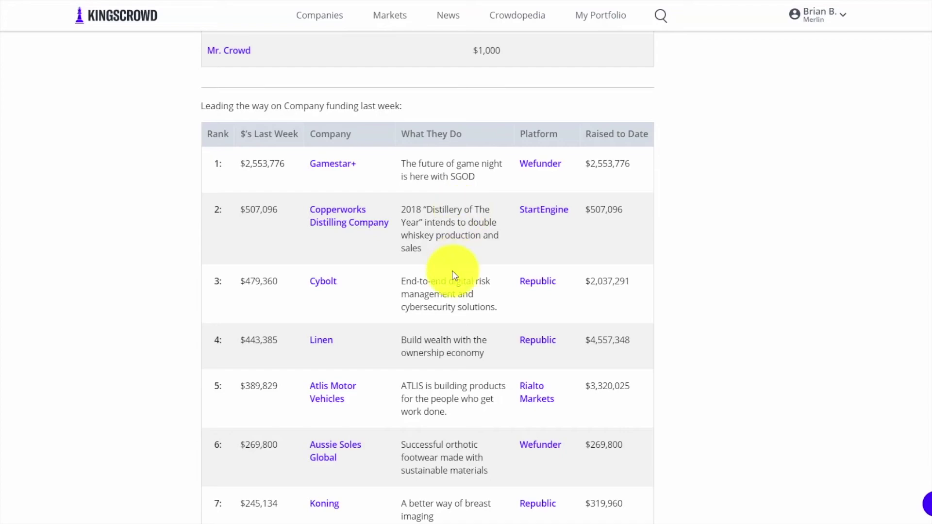
scroll(452, 273, down, 4)
scroll(452, 272, up, 10)
scroll(453, 274, up, 8)
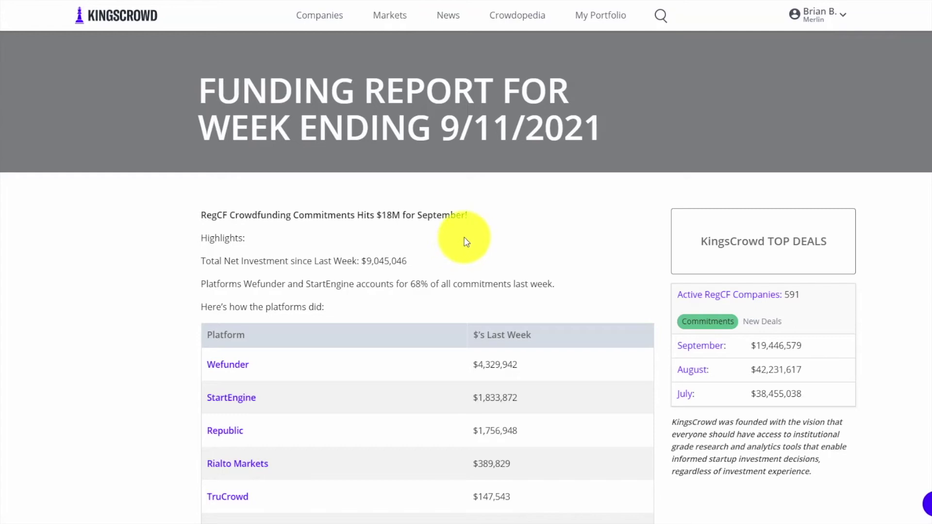
mouse_move(444, 17)
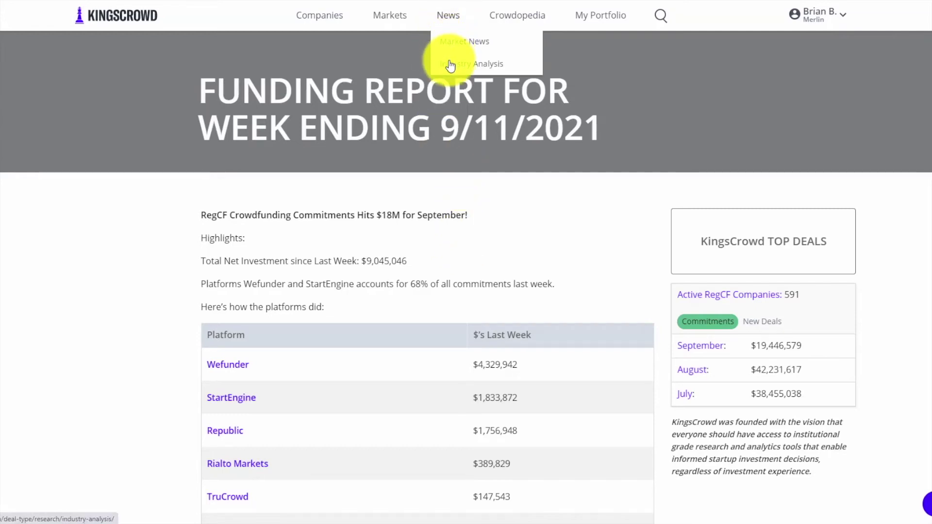
mouse_move(504, 26)
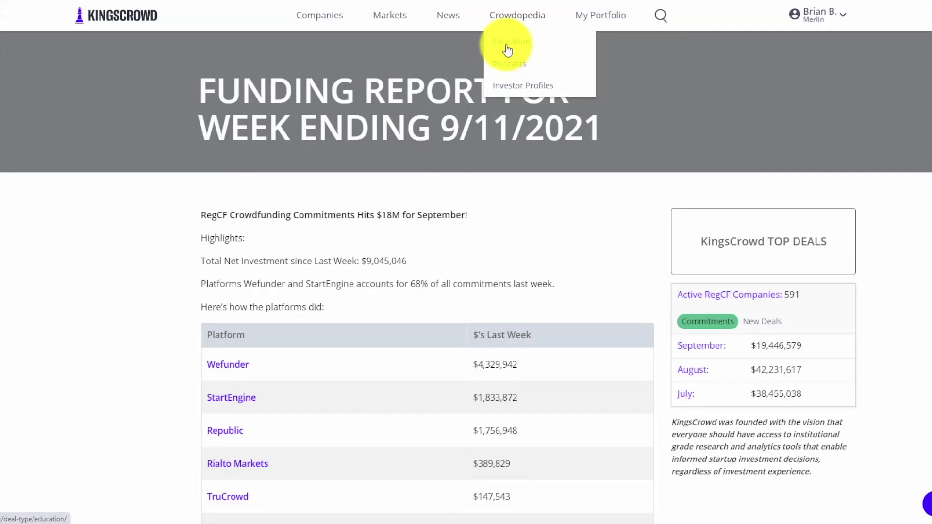
- Go to My Portfolio and open the portfolio's details listing its three investments
click(568, 16)
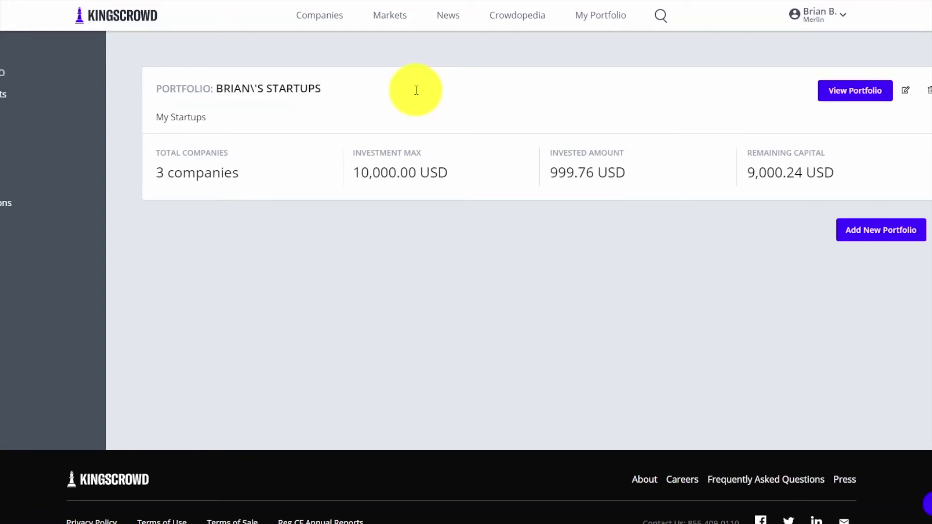
click(855, 99)
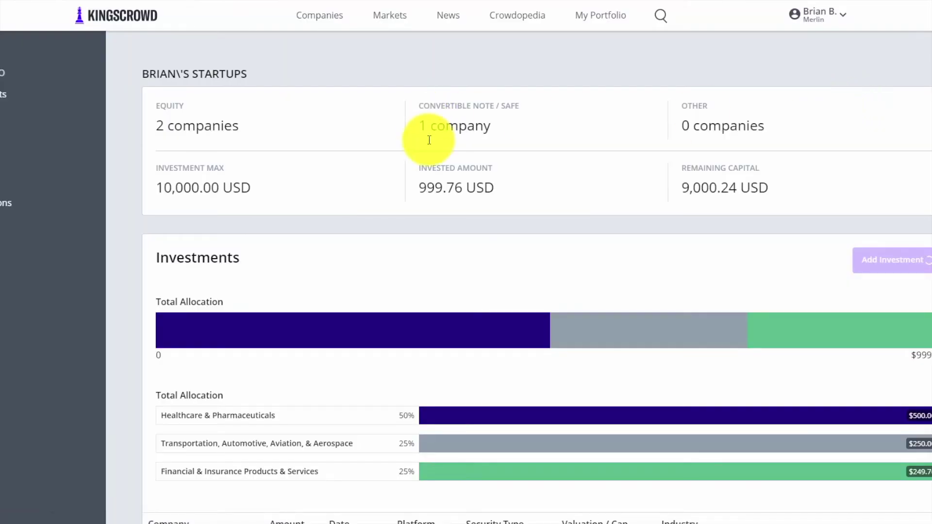
scroll(430, 152, down, 3)
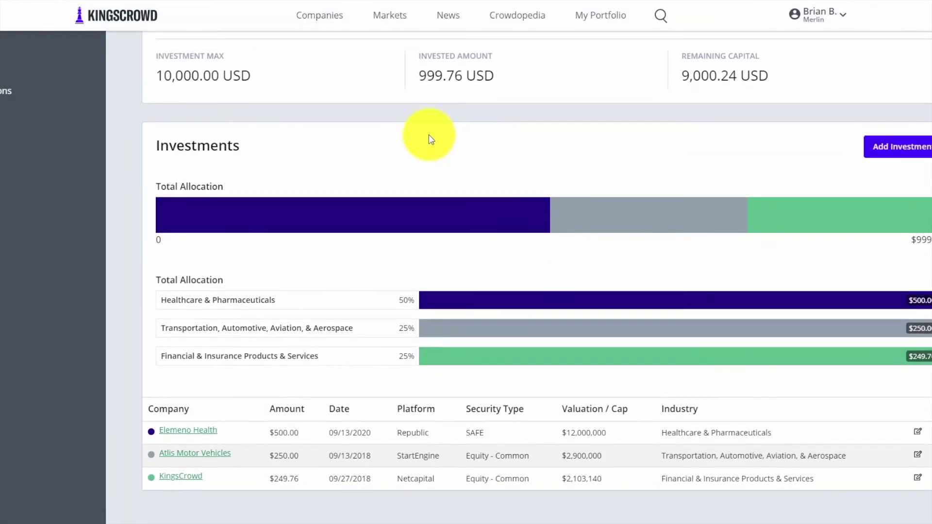
- Start adding an investment, search companies for 'Kings', then cancel
scroll(430, 138, up, 3)
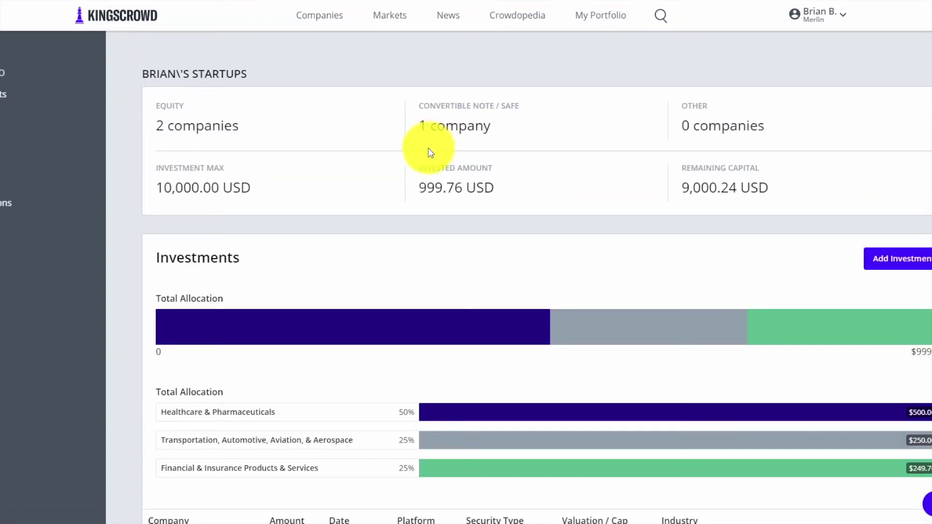
click(878, 258)
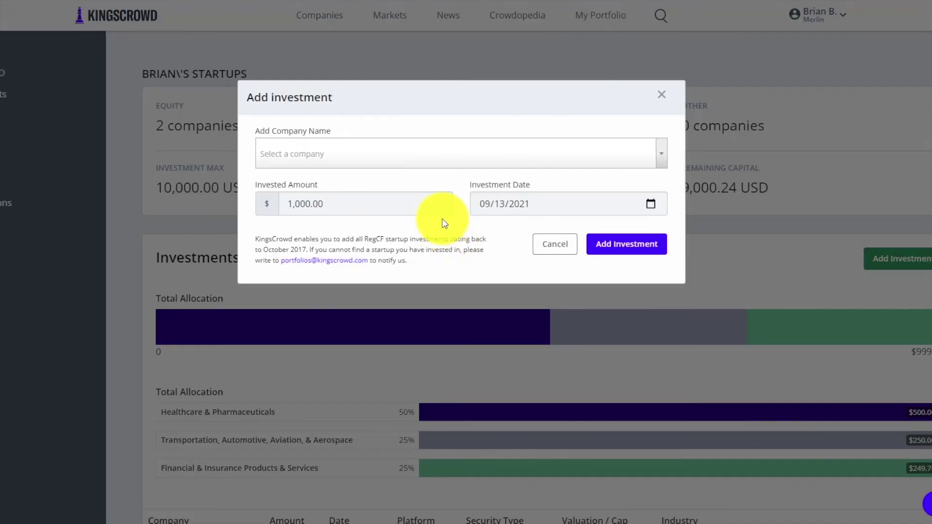
click(401, 152)
click(315, 180)
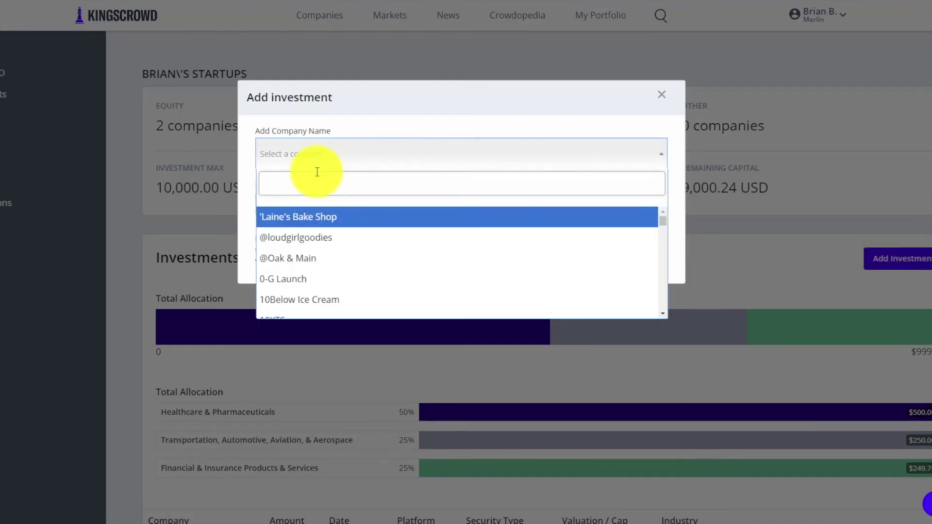
text(Kings)
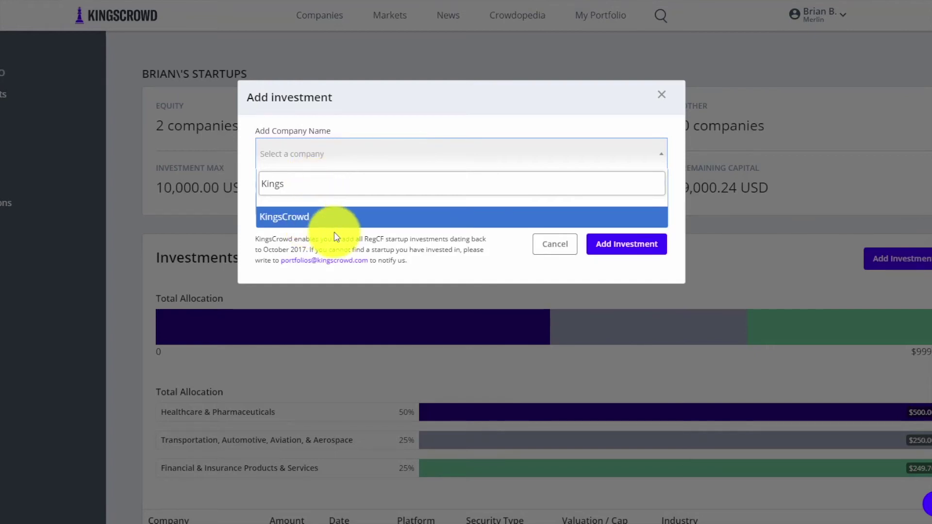
click(554, 249)
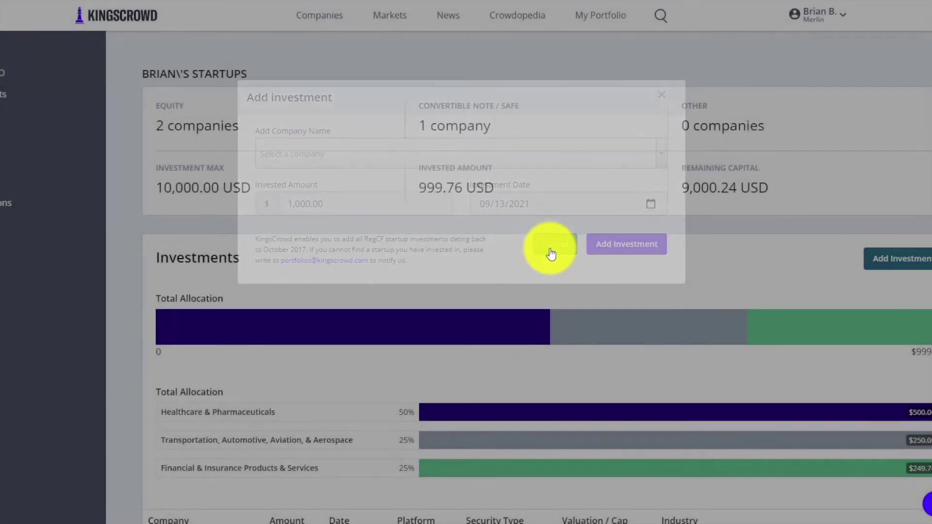
- Highlight the Republic, SAFE, 12,000,000 and Healthcare values, then return to the summary
scroll(481, 278, down, 5)
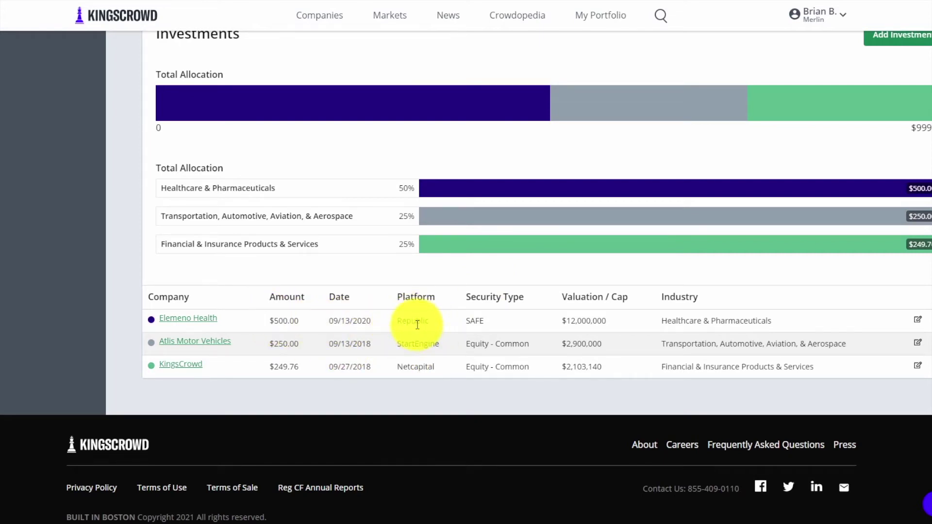
double_click(414, 322)
double_click(475, 321)
double_click(587, 321)
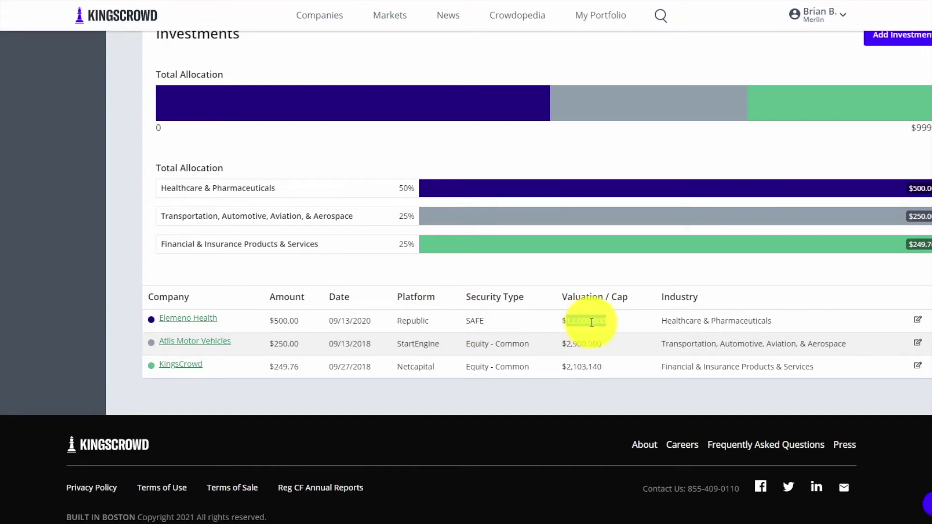
double_click(693, 322)
scroll(724, 330, up, 2)
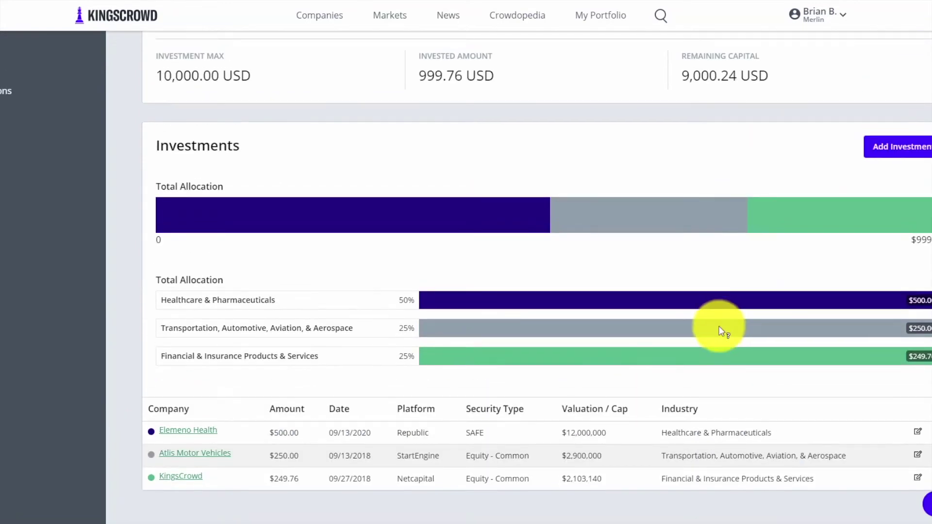
mouse_move(714, 214)
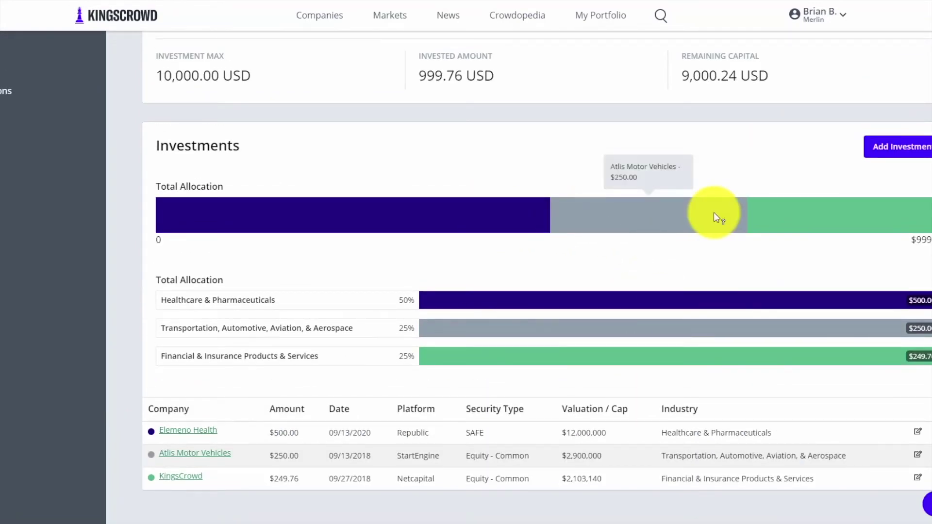
mouse_move(830, 208)
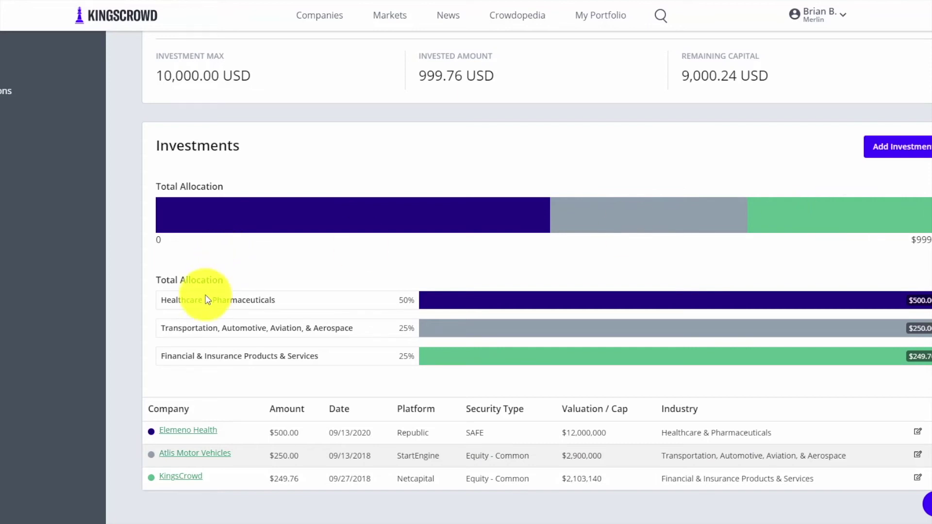
scroll(202, 305, up, 2)
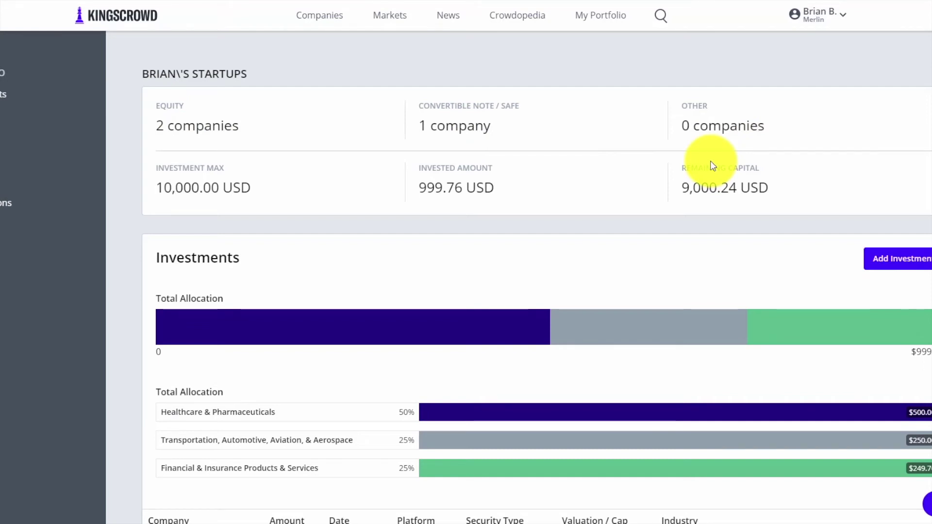
scroll(707, 183, down, 2)
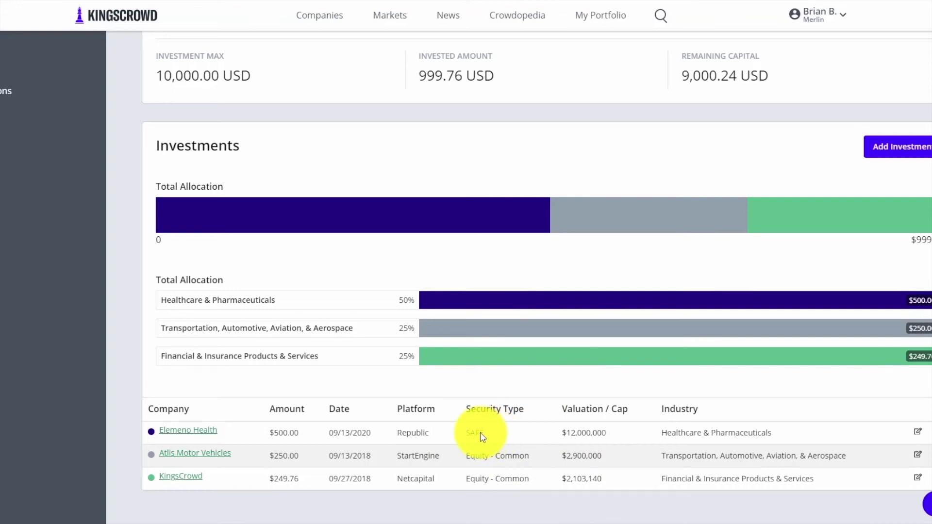
scroll(261, 364, up, 2)
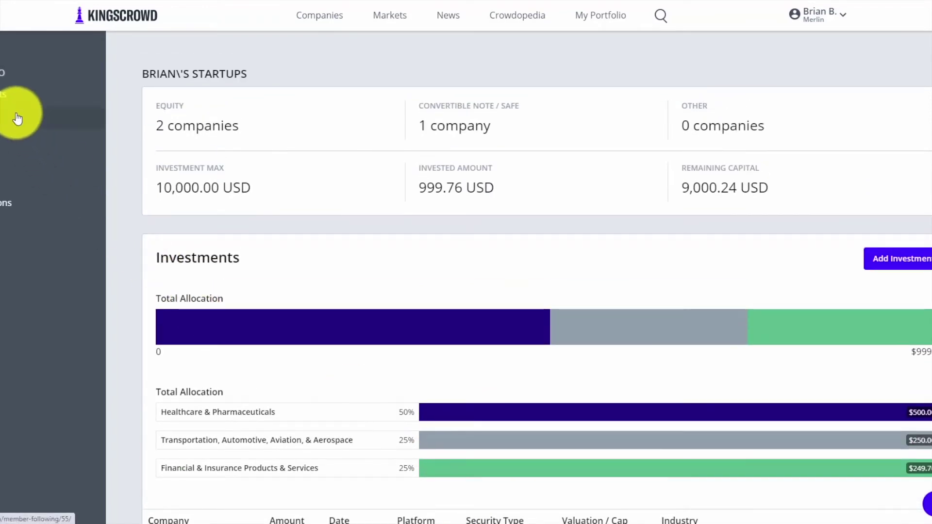
- Open the Following list and close the Add Company window without adding anything
click(83, 137)
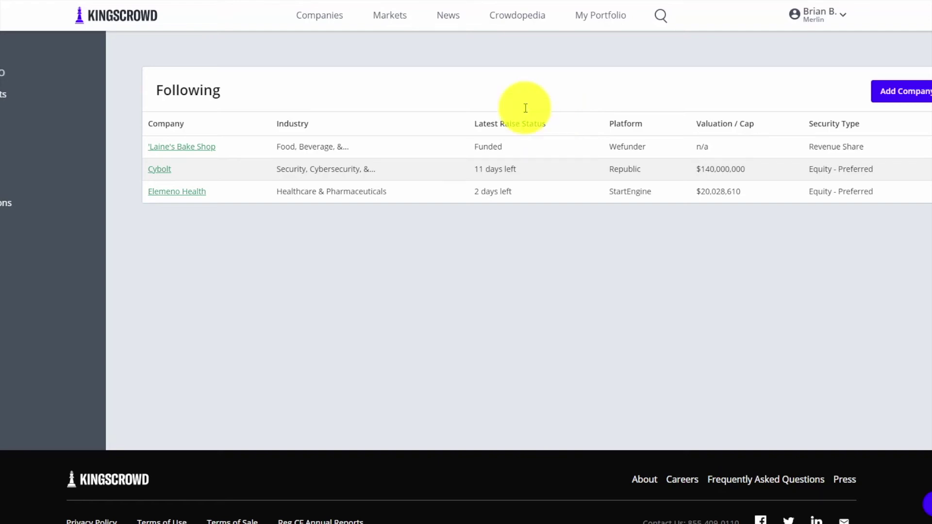
click(882, 90)
click(421, 163)
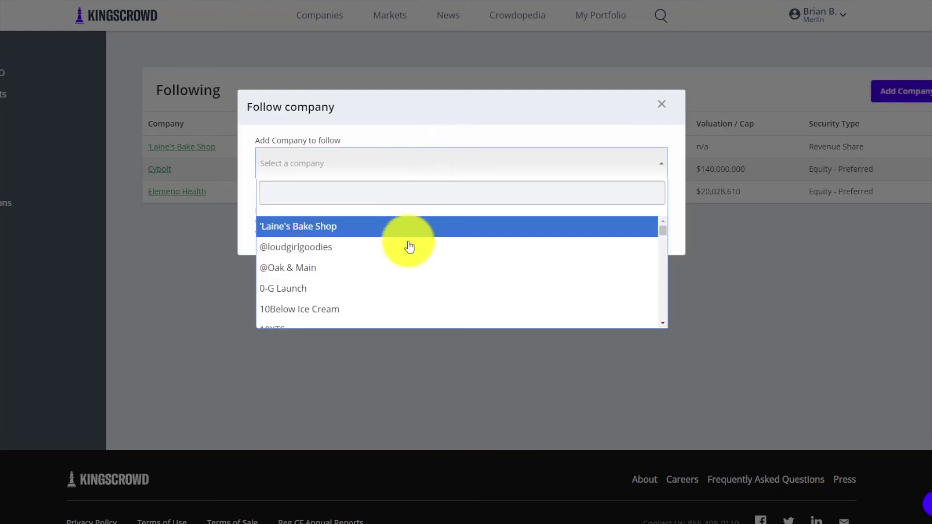
click(663, 103)
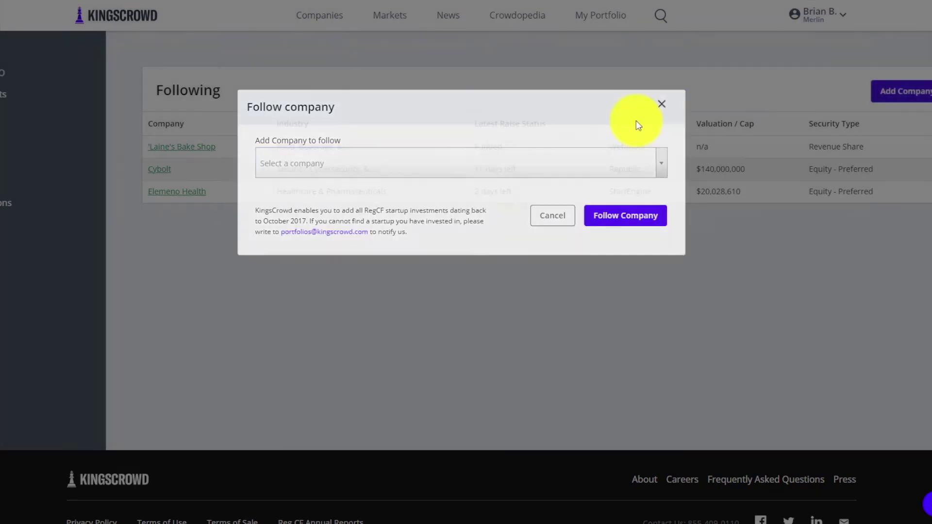
- Highlight Cybolt's 11 days left and its Republic platform in the table
drag(477, 171, 552, 170)
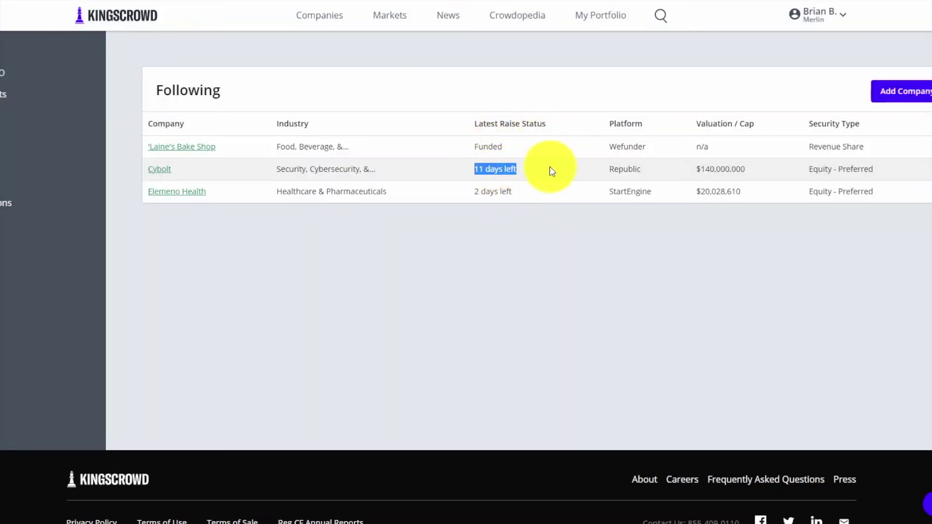
drag(609, 169, 655, 182)
click(652, 189)
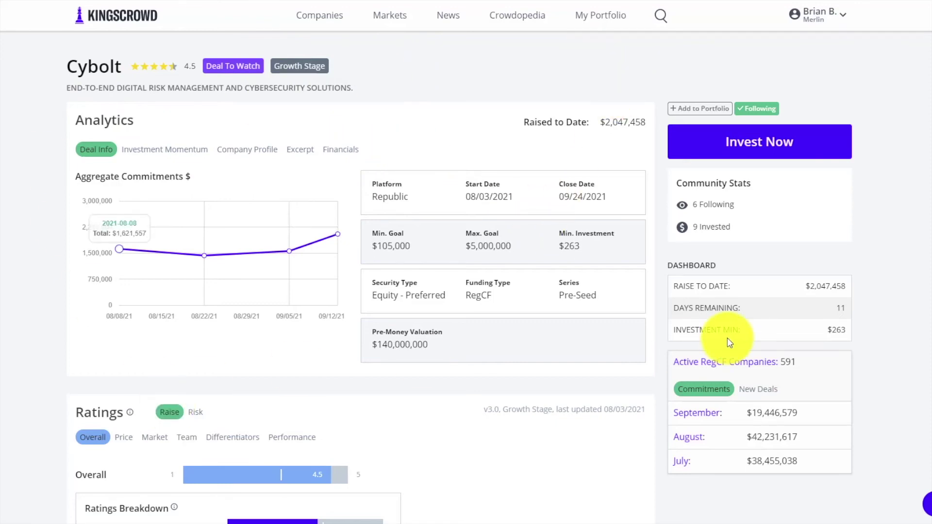
- Open and close site search, then highlight Cybolt's RegCF funding type and $140,000,000 pre-money valuation
click(662, 20)
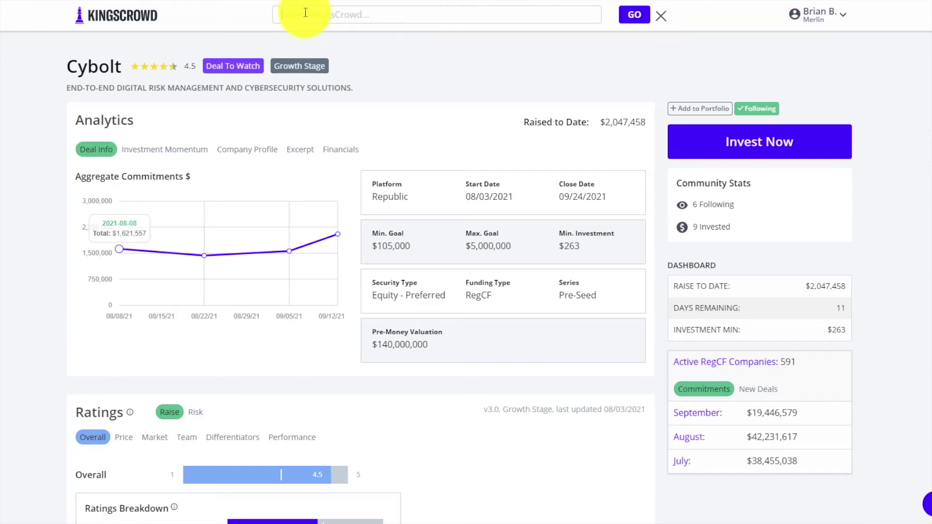
click(661, 16)
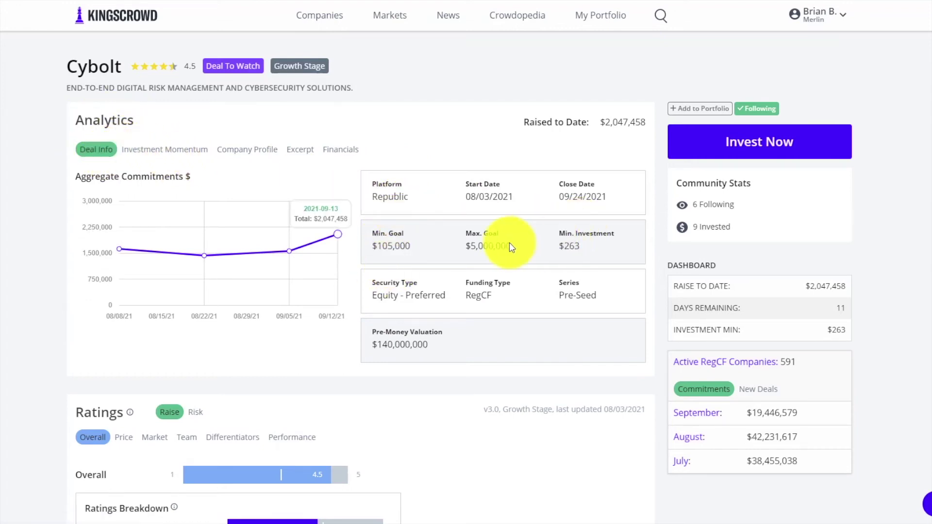
double_click(484, 308)
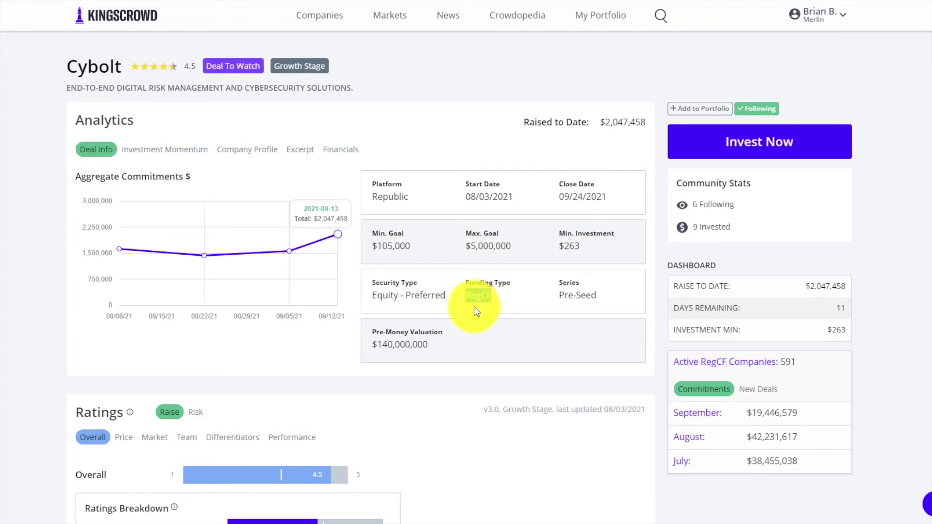
drag(430, 346, 371, 347)
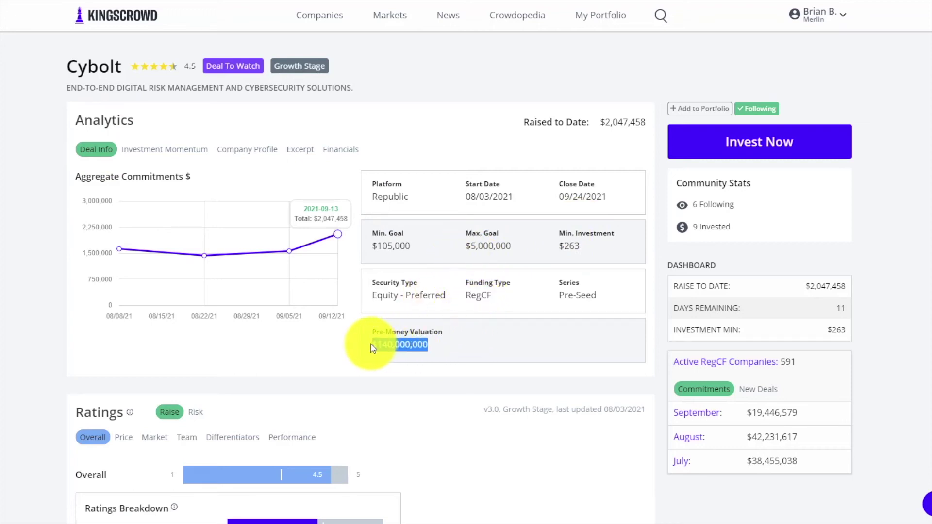
click(390, 296)
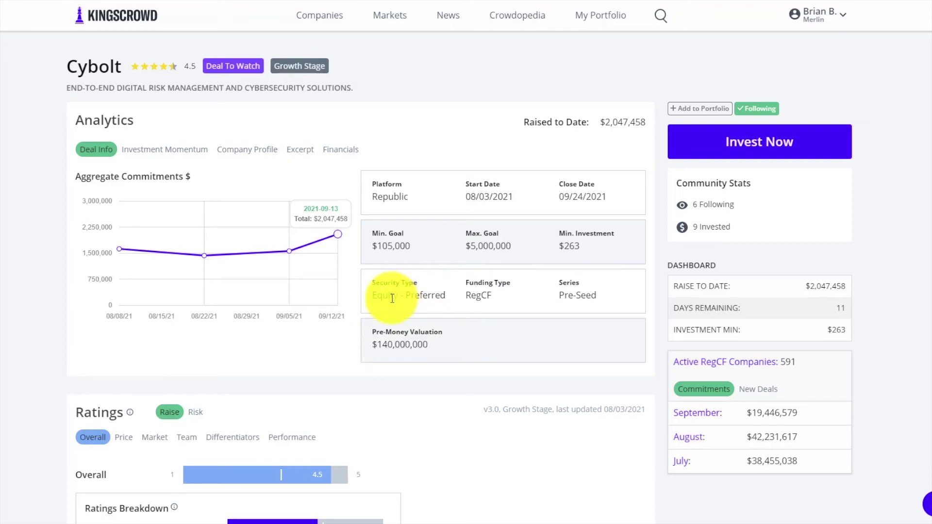
- Go through Cybolt's Investment Momentum, Company Profile and Excerpt tabs, ending on Financials
click(190, 151)
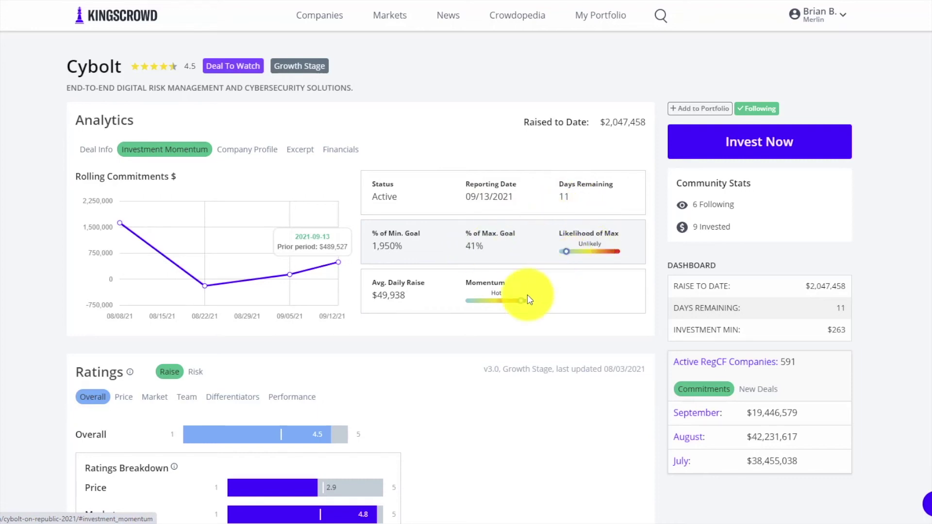
click(238, 151)
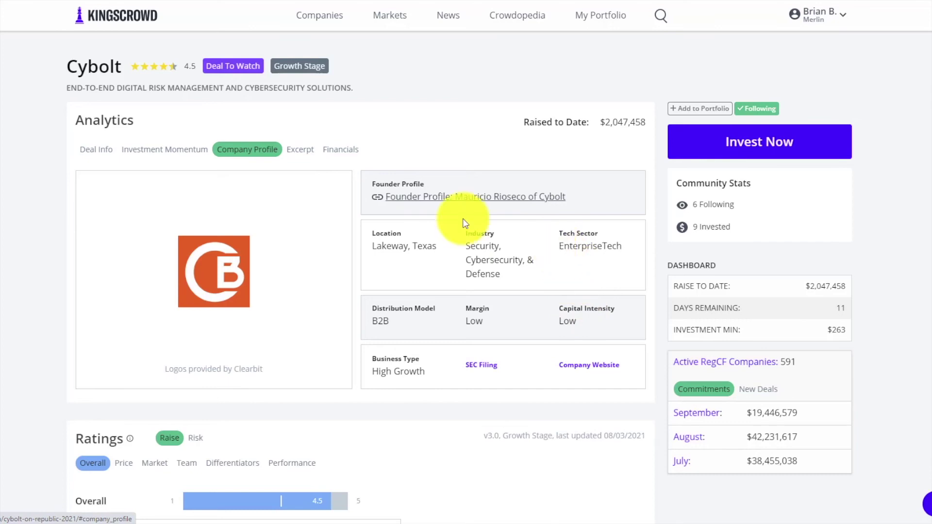
click(304, 156)
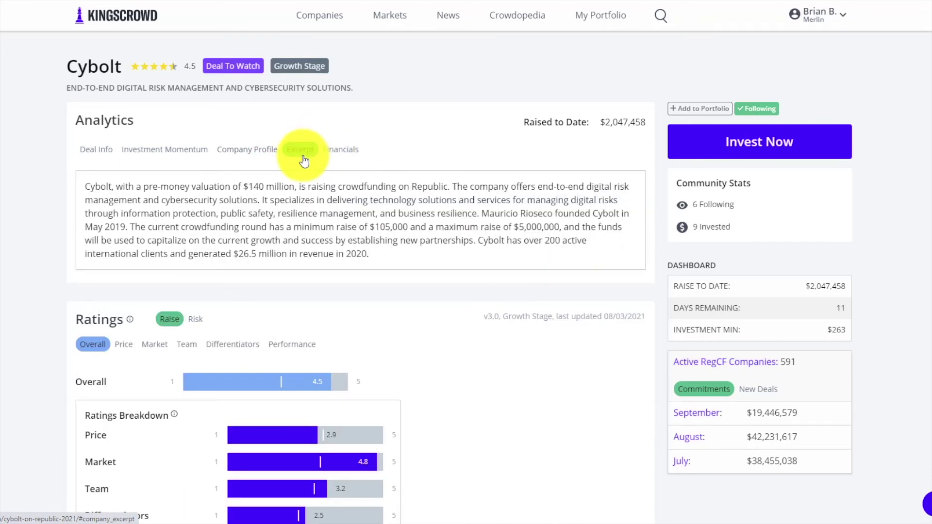
click(330, 156)
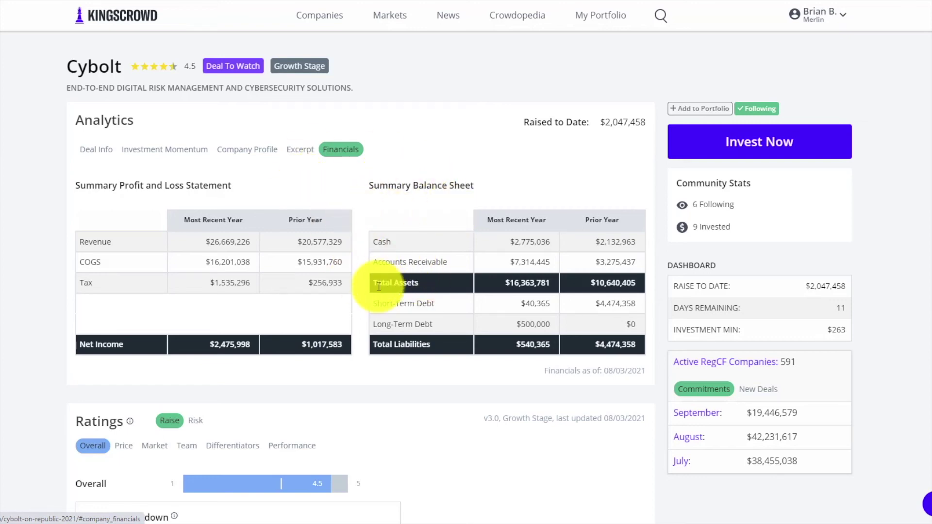
- In Cybolt's Ratings, view the Price, Market and Team breakdowns
scroll(380, 281, down, 7)
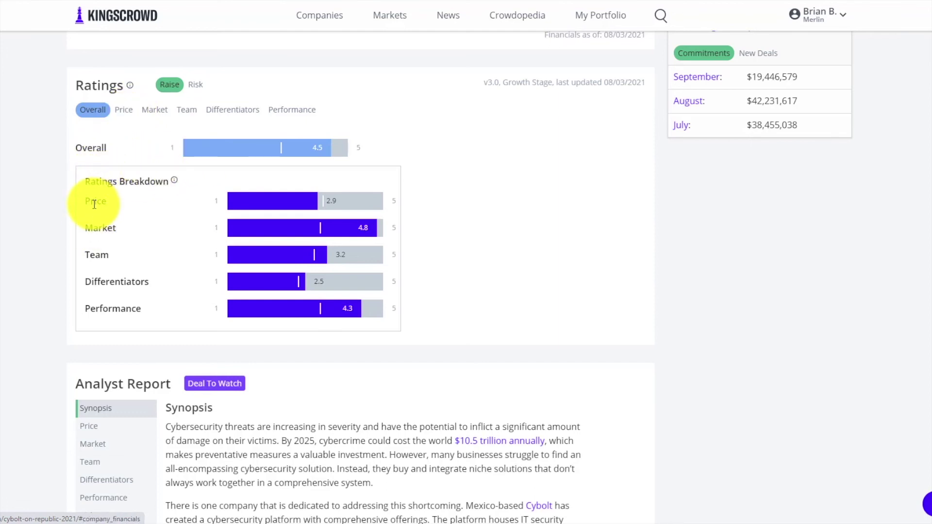
click(123, 110)
click(162, 112)
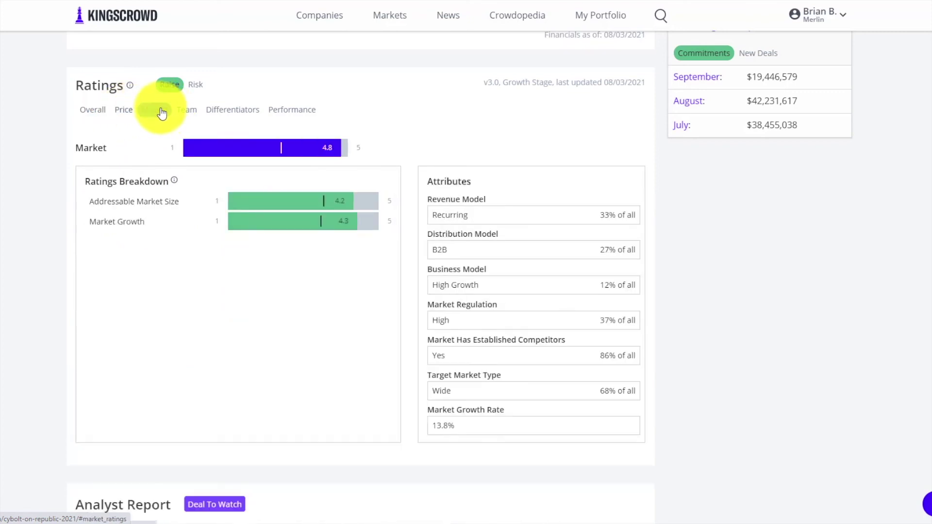
click(190, 112)
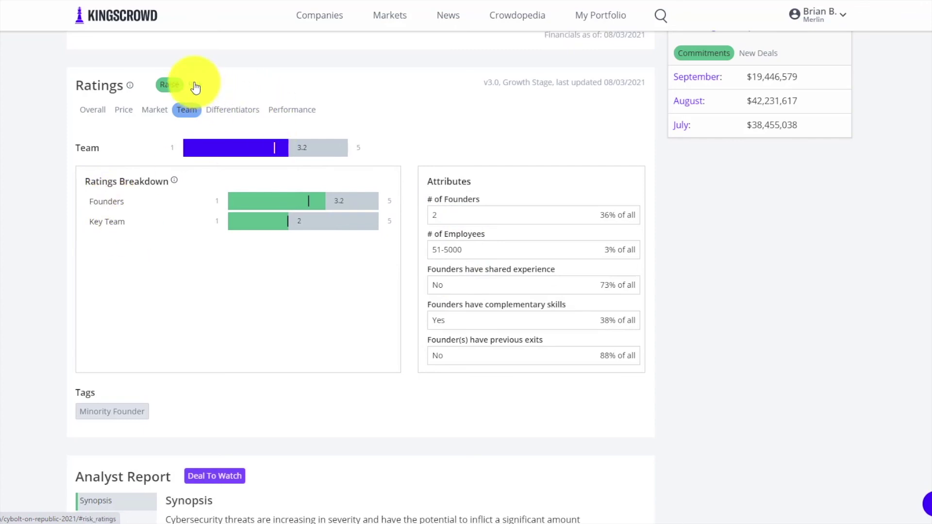
- Switch ratings to risk scores and back to raise, then reach the Analyst Report
click(196, 86)
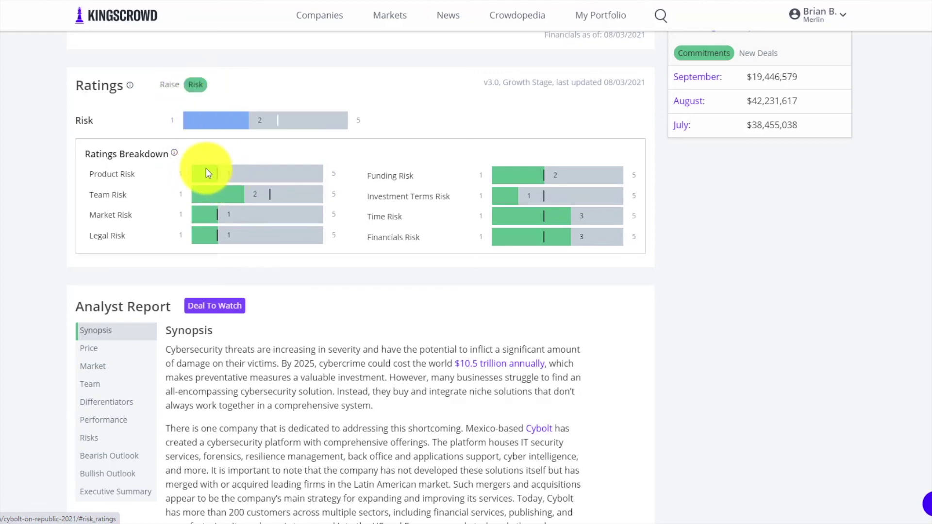
click(178, 90)
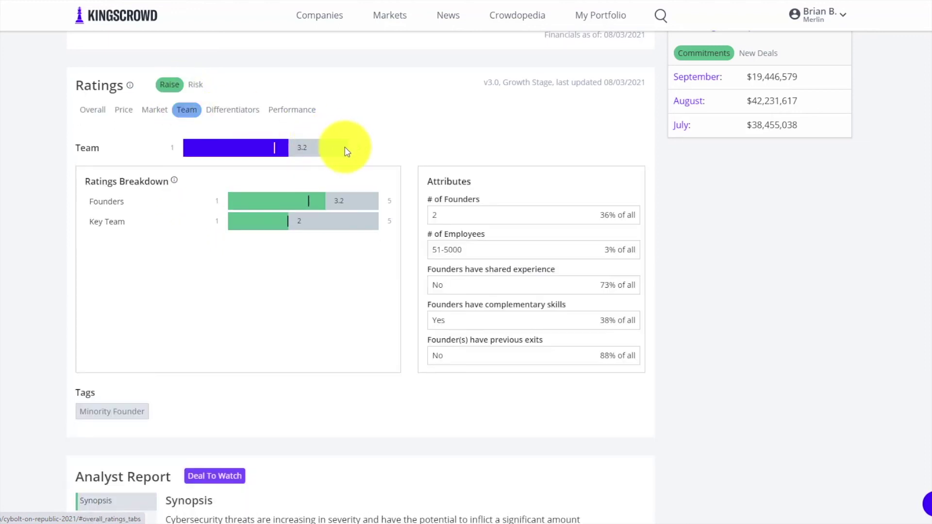
scroll(229, 200, down, 7)
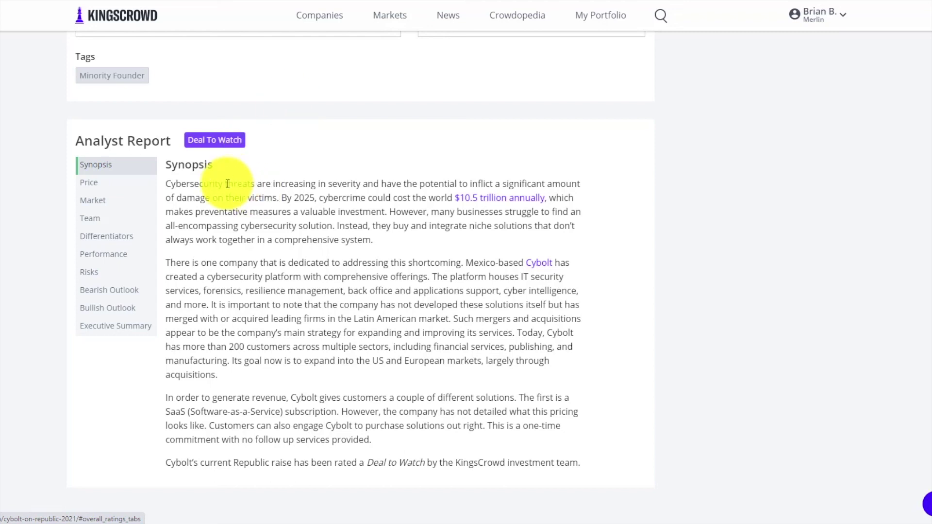
- Read the analyst report's Price, Market and Team sections
scroll(240, 213, down, 2)
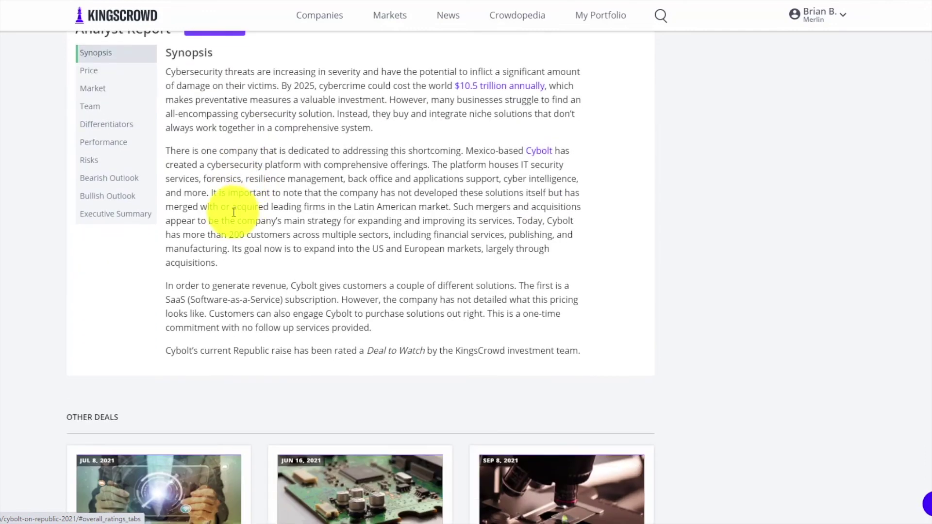
click(90, 72)
click(93, 89)
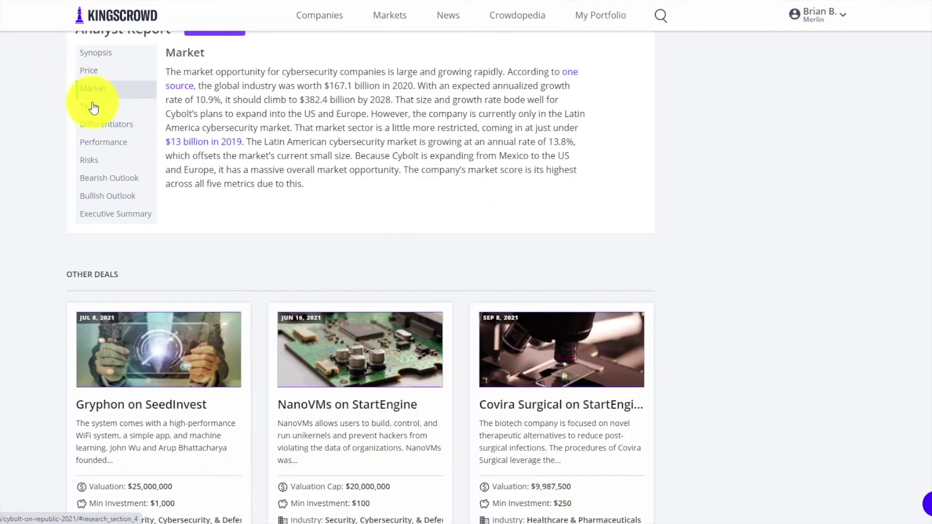
click(91, 109)
- Read the Differentiators and Performance sections, then scroll back up the raise page
scroll(111, 158, up, 2)
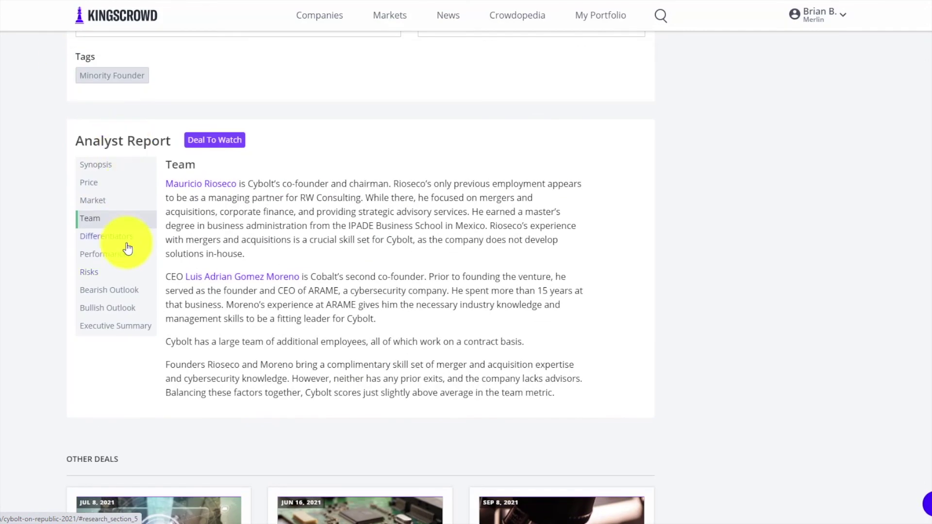
click(116, 237)
click(118, 256)
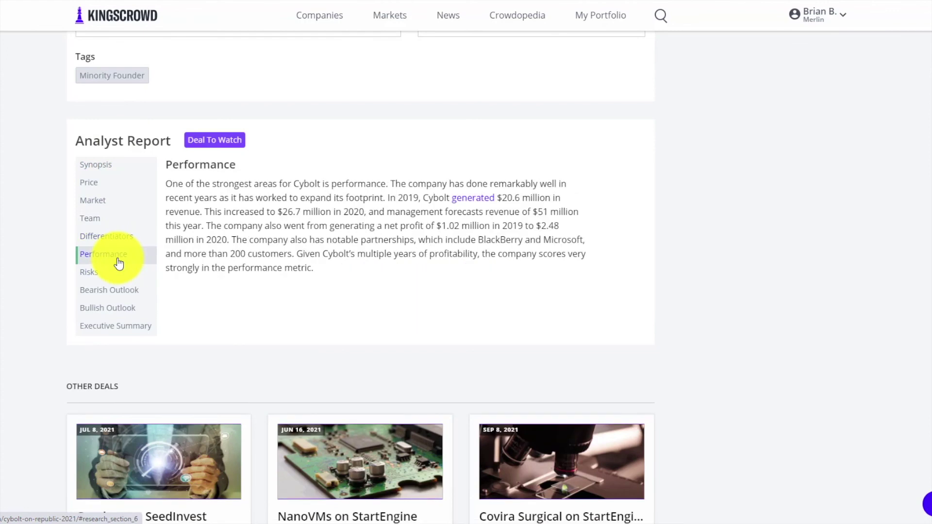
scroll(215, 294, down, 1)
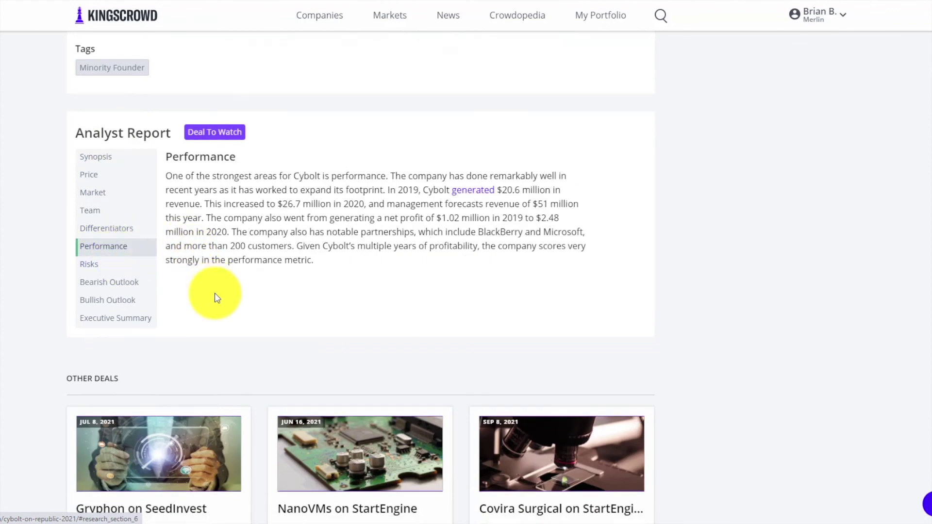
scroll(215, 295, down, 4)
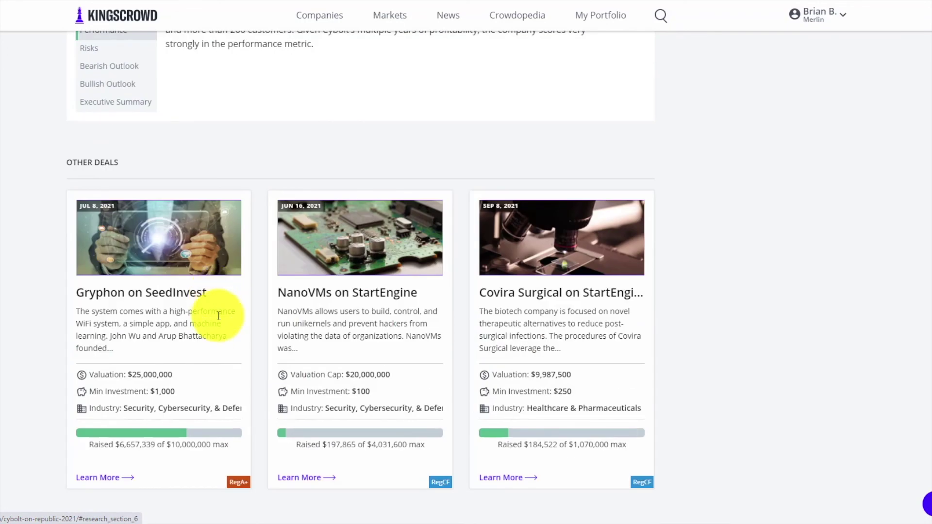
scroll(222, 322, up, 20)
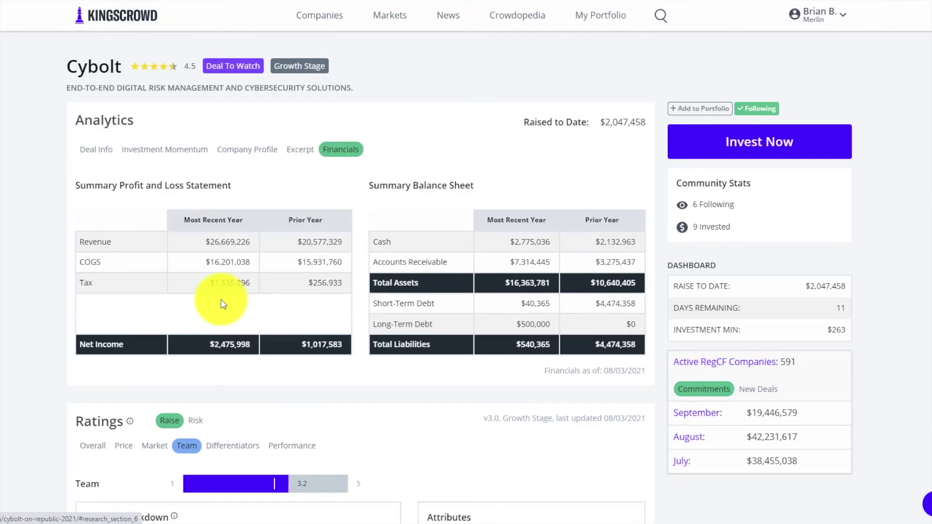